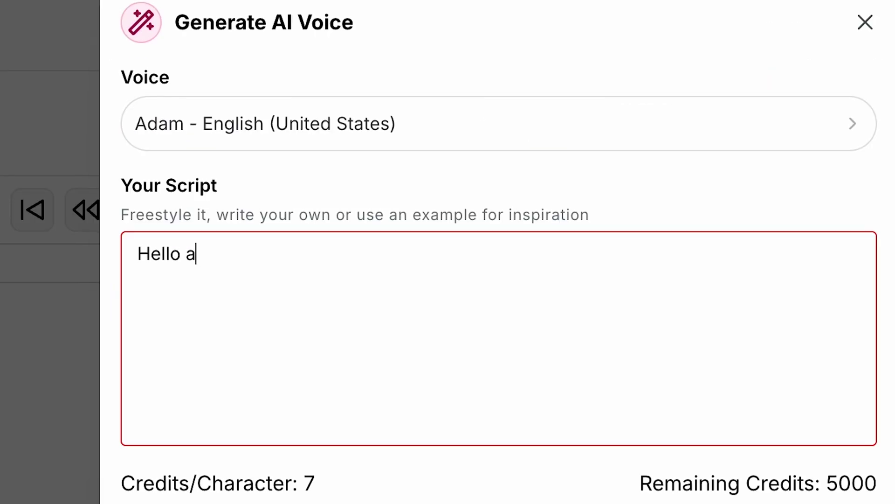
- Type 'nd welcome to the sh' and reshape the fade on the AI voice clip
type("nd welcome")
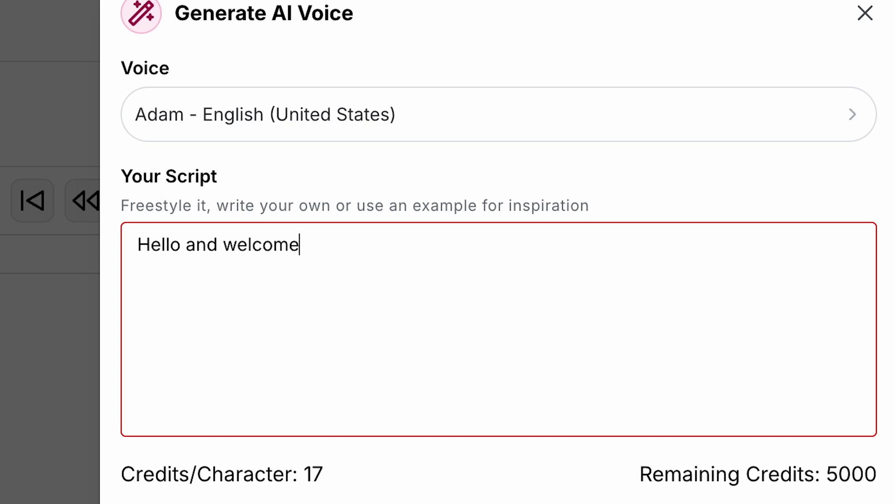
type(" to the sh")
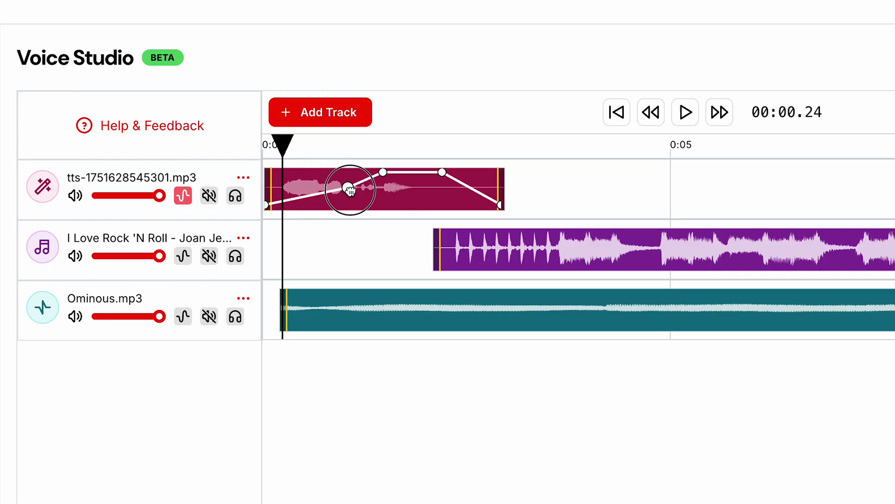
left_click_drag(349, 189, 341, 181)
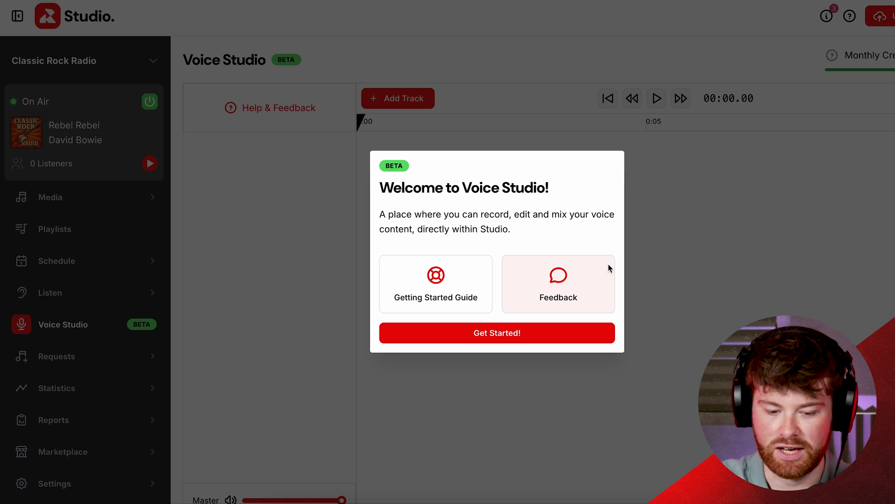
- Dismiss the Voice Studio welcome message and start a new Record Voice Track
left_click(471, 334)
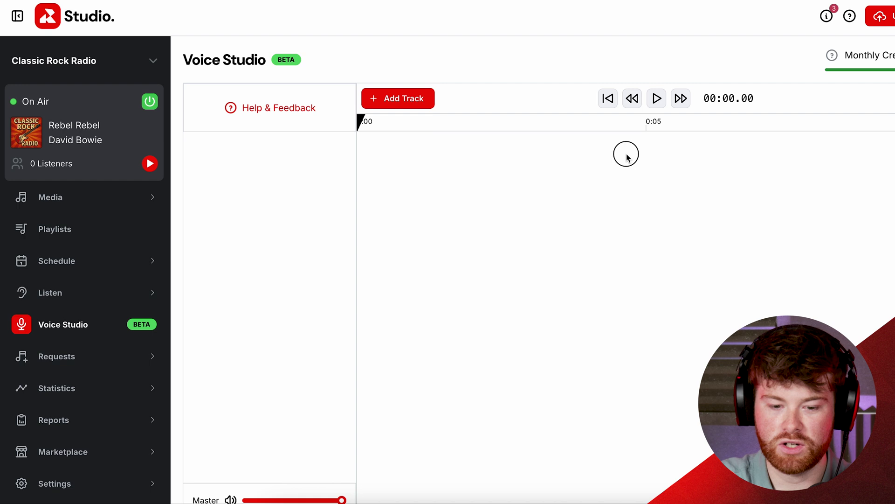
scroll(583, 326, "down", 1)
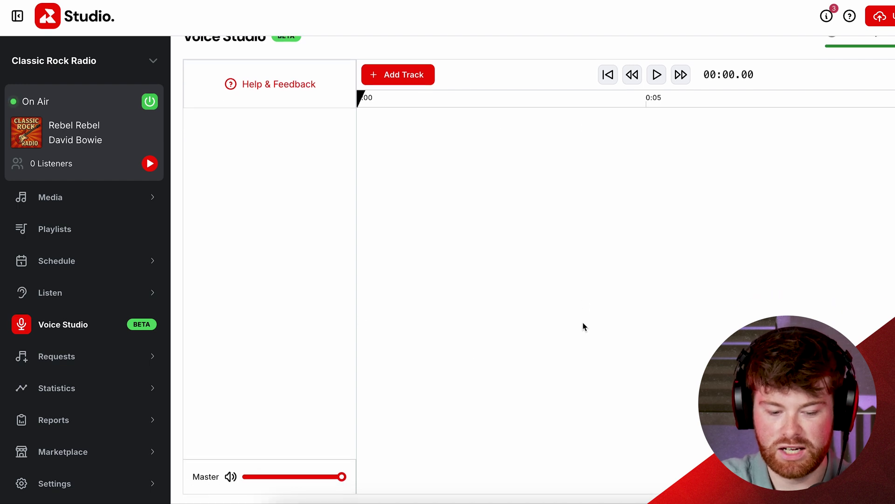
scroll(493, 99, "up", 1)
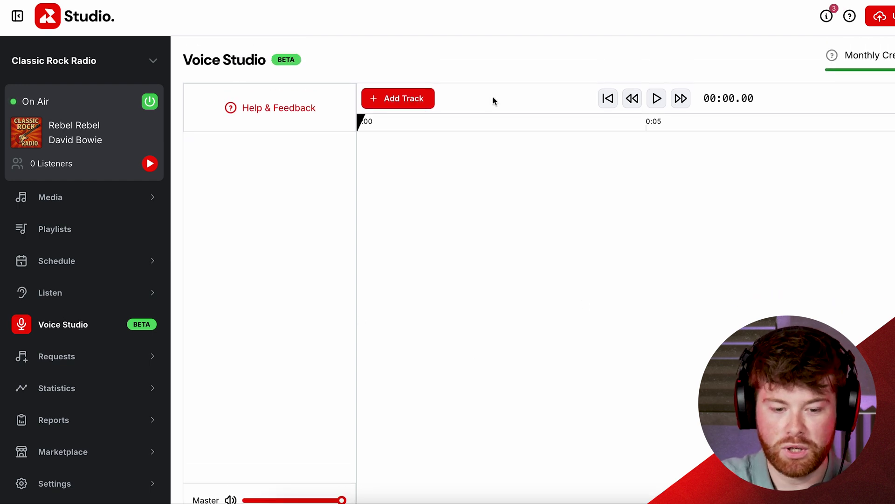
left_click(400, 99)
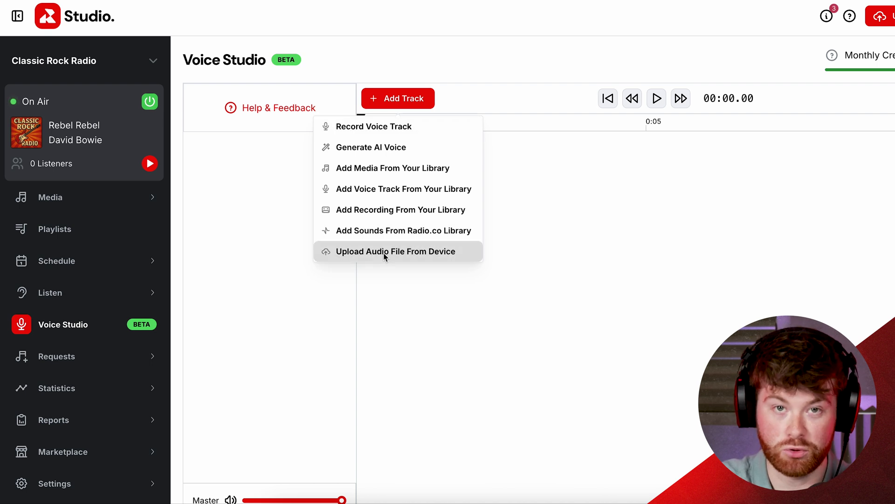
left_click(402, 129)
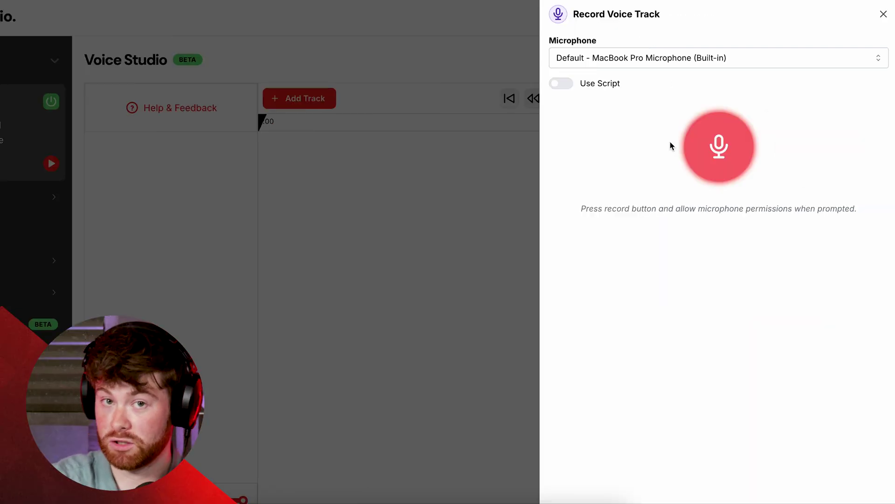
- Keep the Default microphone, use the script 'hello its me', and record a short take
left_click(721, 59)
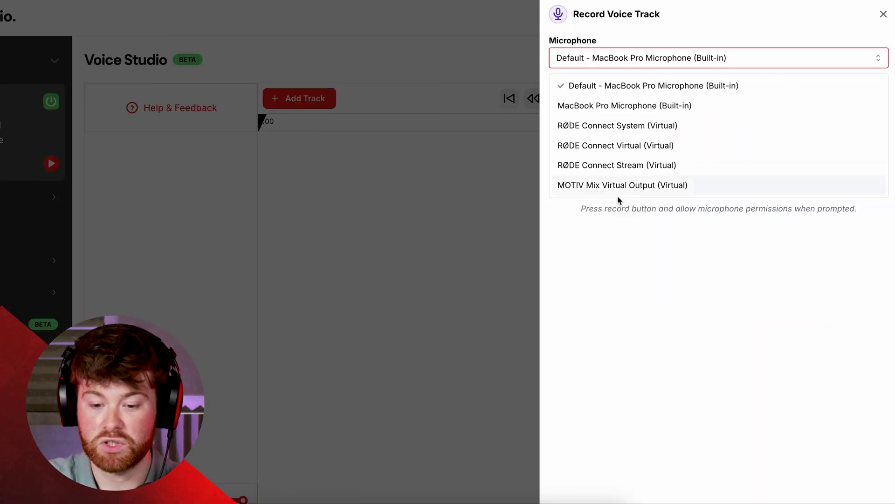
left_click(670, 93)
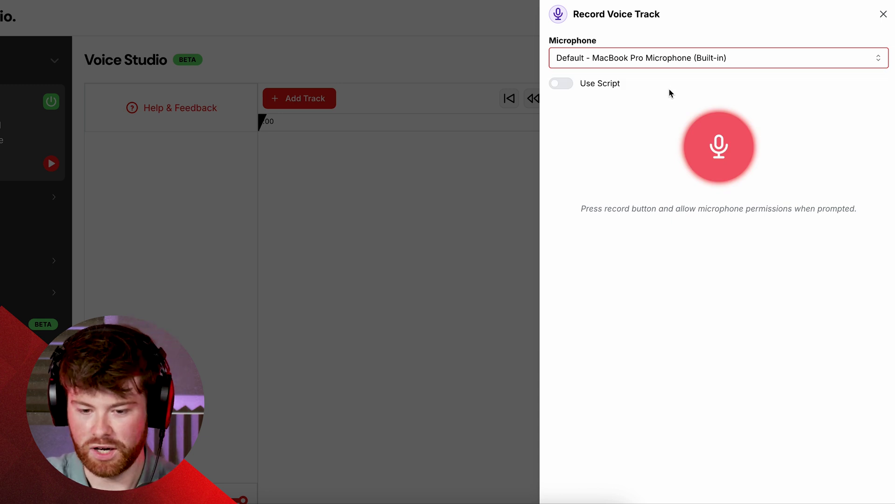
left_click(564, 84)
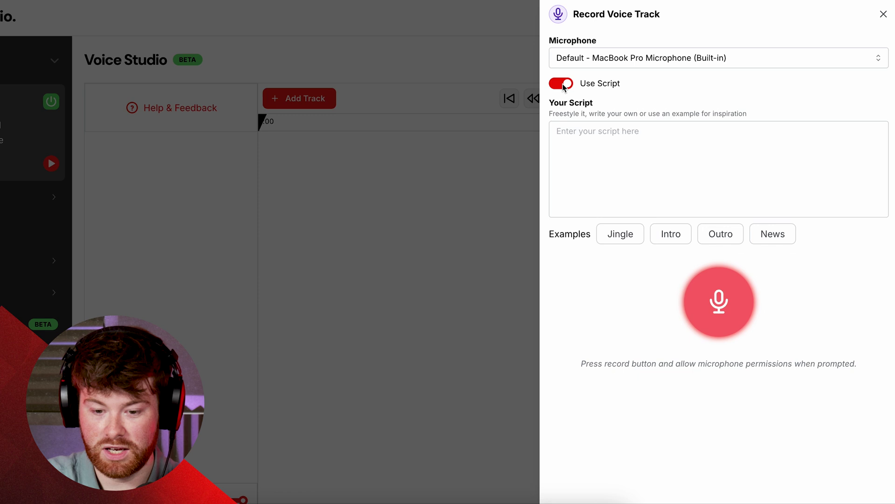
left_click(574, 162)
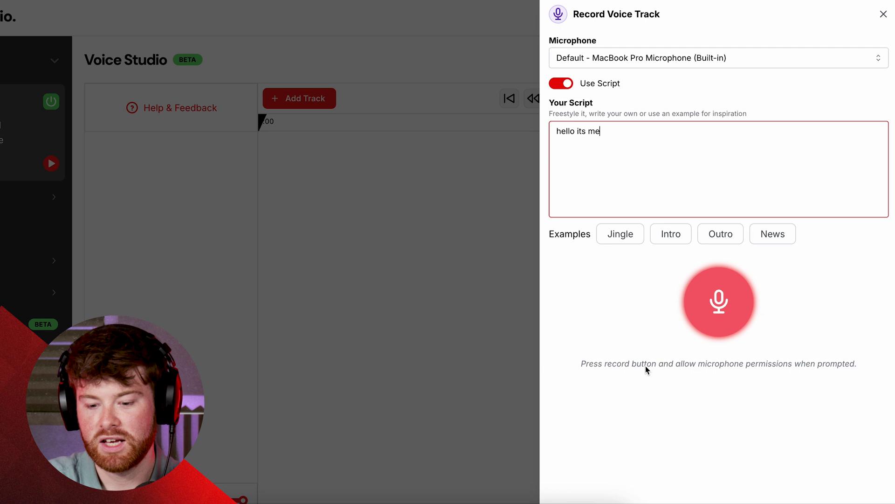
left_click(735, 306)
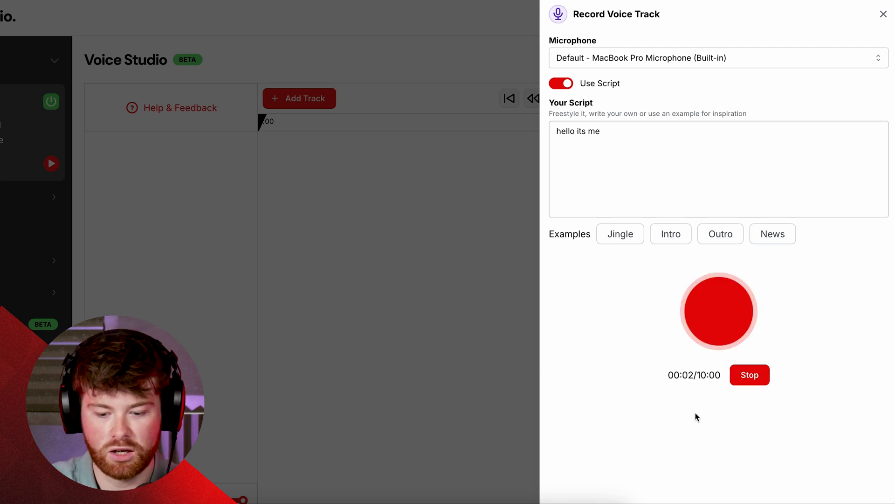
left_click(737, 376)
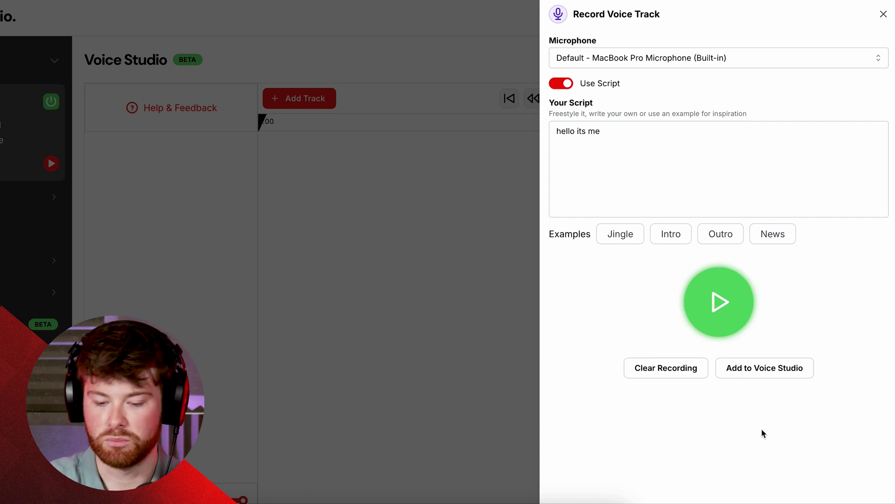
- Add the take to the timeline just after 0:00, review playback, and check the Export options
left_click(779, 370)
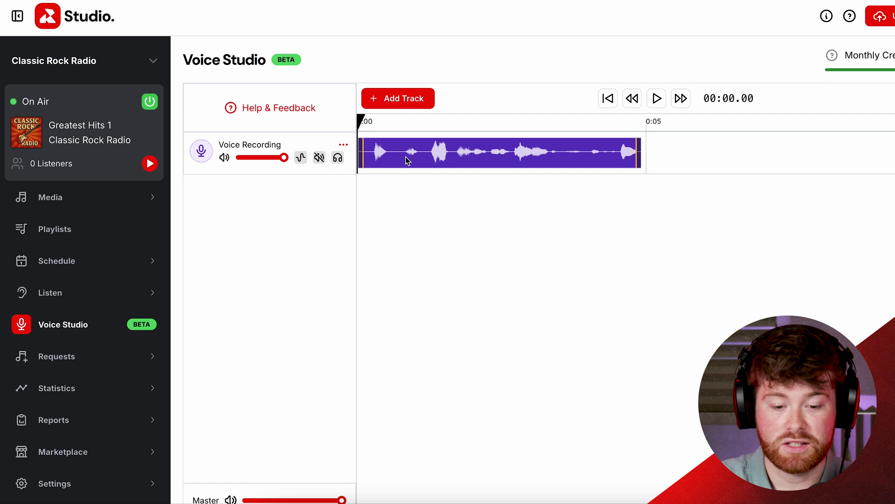
left_click_drag(406, 160, 439, 157)
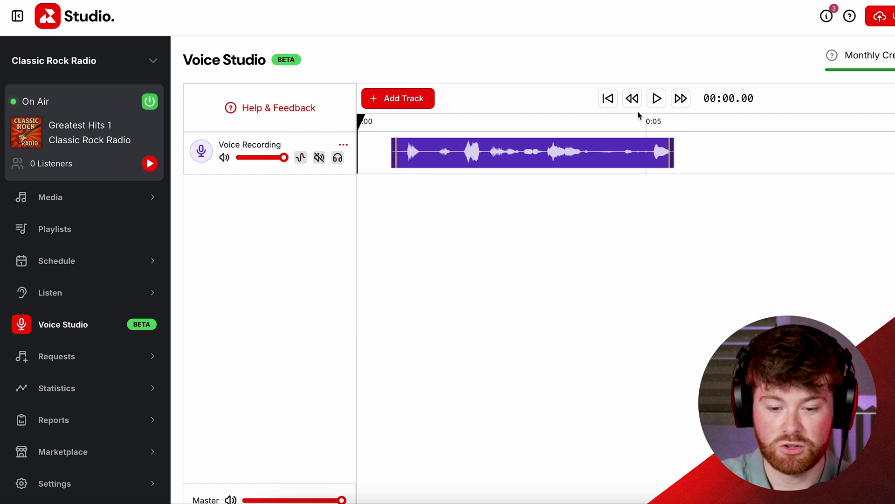
left_click(657, 98)
left_click(657, 98)
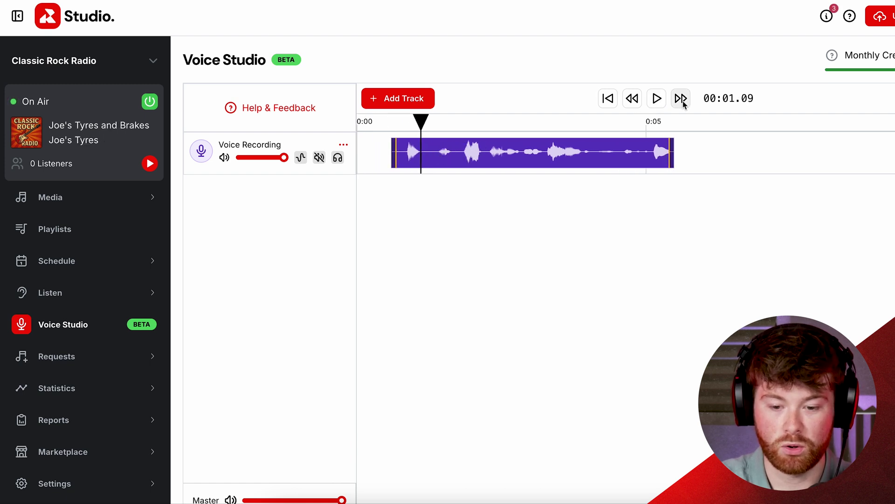
left_click(681, 99)
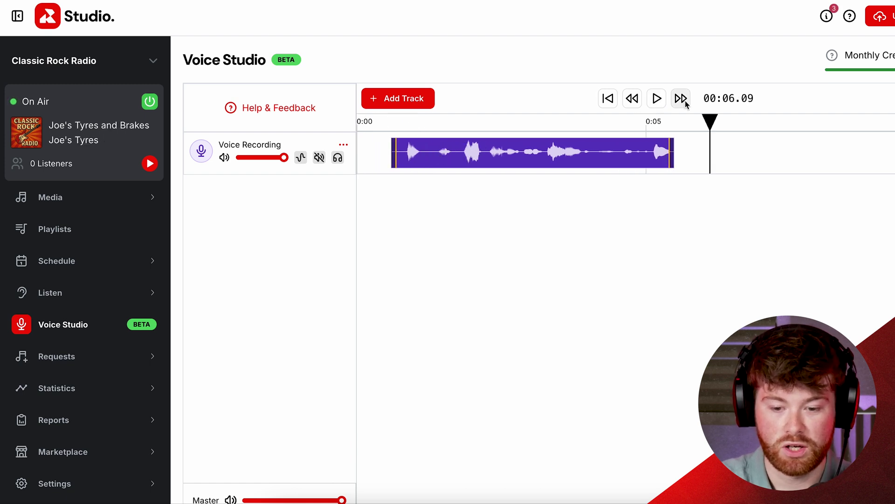
left_click(609, 100)
left_click(343, 145)
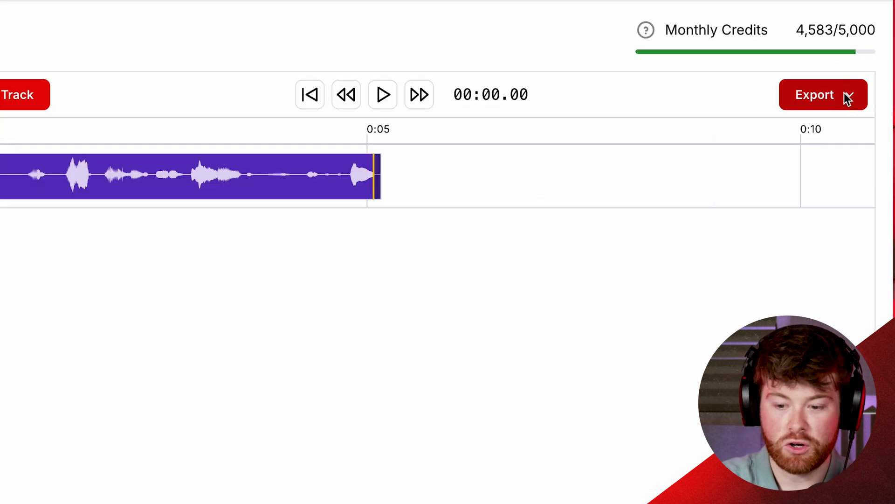
left_click(848, 97)
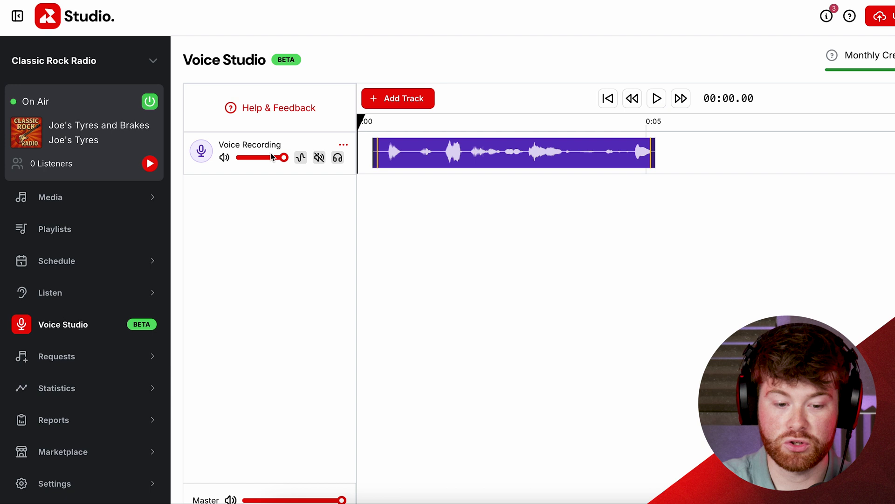
- Show the Voice Recording envelope, drop its first point to 0.4, nudge a later point, and toggle mute
mouse_move(276, 160)
left_mouse_down()
mouse_move(244, 159)
mouse_move(285, 158)
left_mouse_up()
left_click(300, 159)
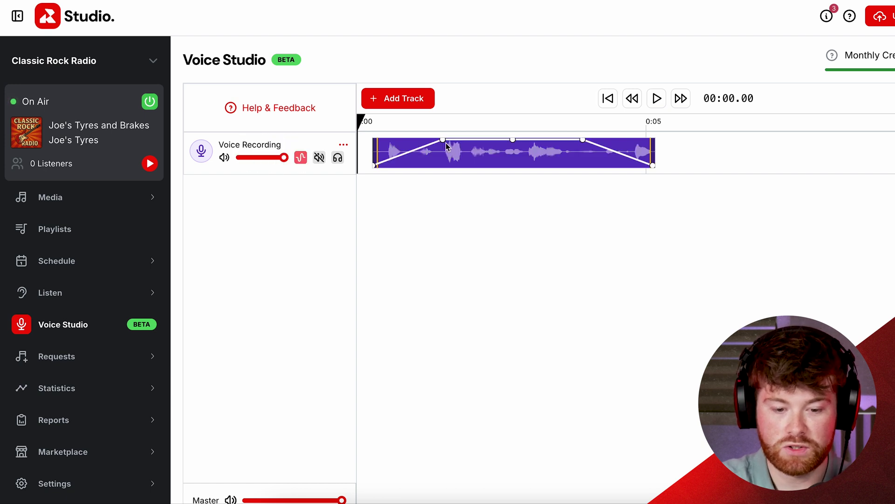
left_click_drag(443, 140, 443, 147)
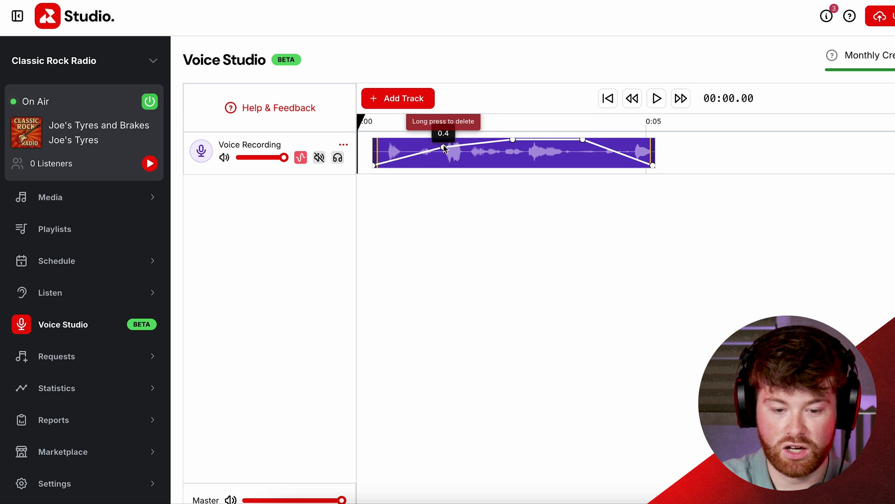
mouse_move(584, 141)
left_click_drag(583, 141, 583, 144)
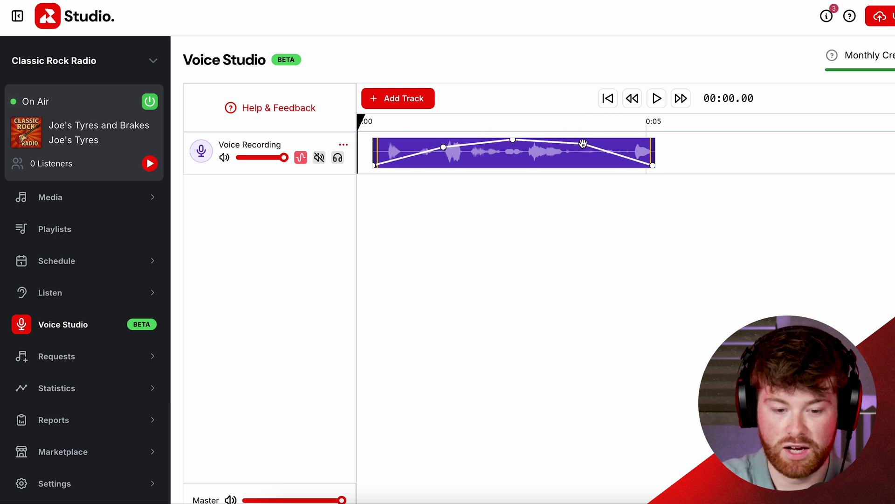
left_click(319, 158)
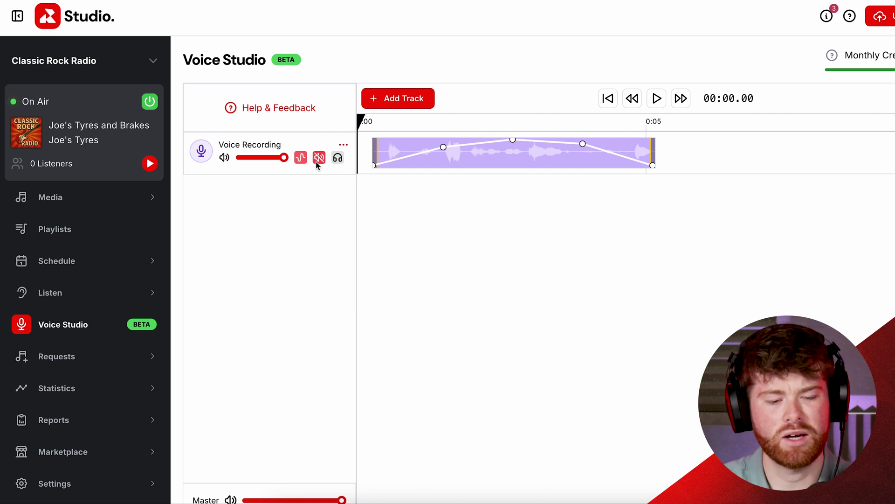
left_click(318, 160)
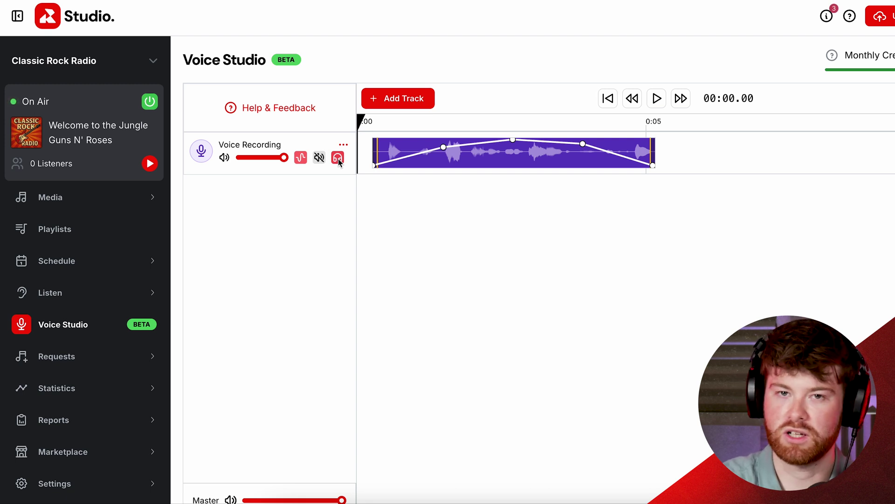
scroll(326, 280, "down", 1)
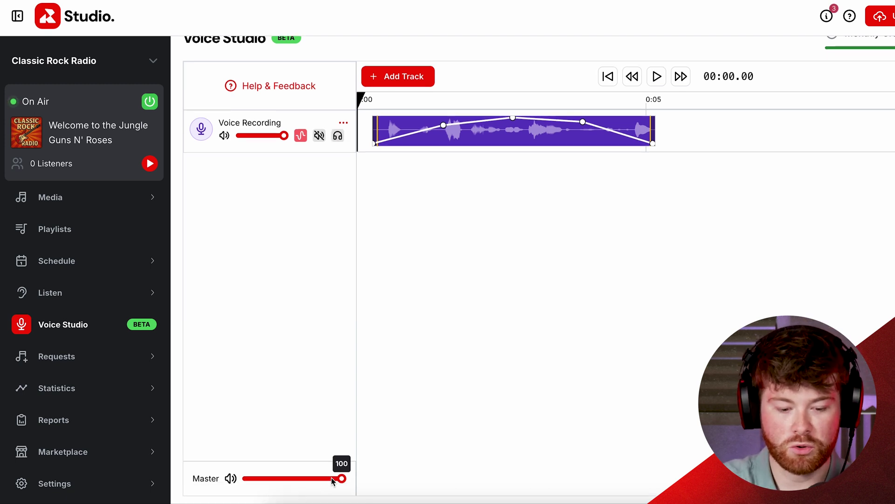
left_click_drag(342, 478, 378, 475)
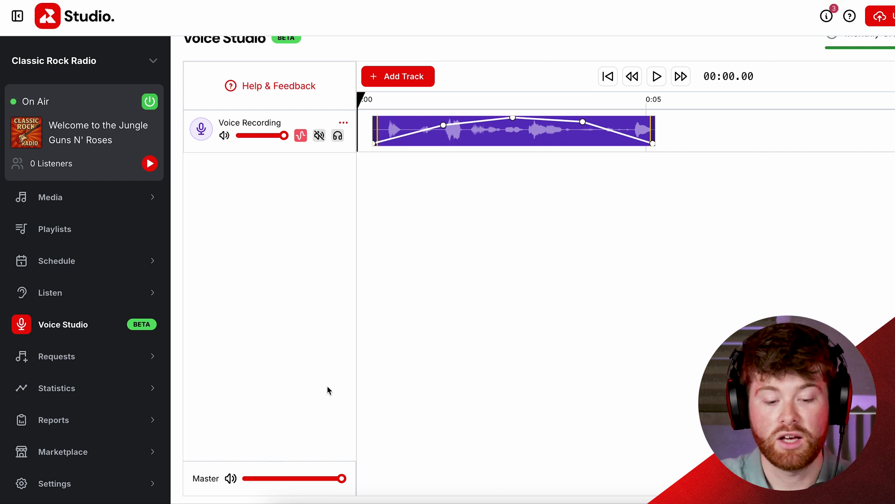
mouse_move(341, 484)
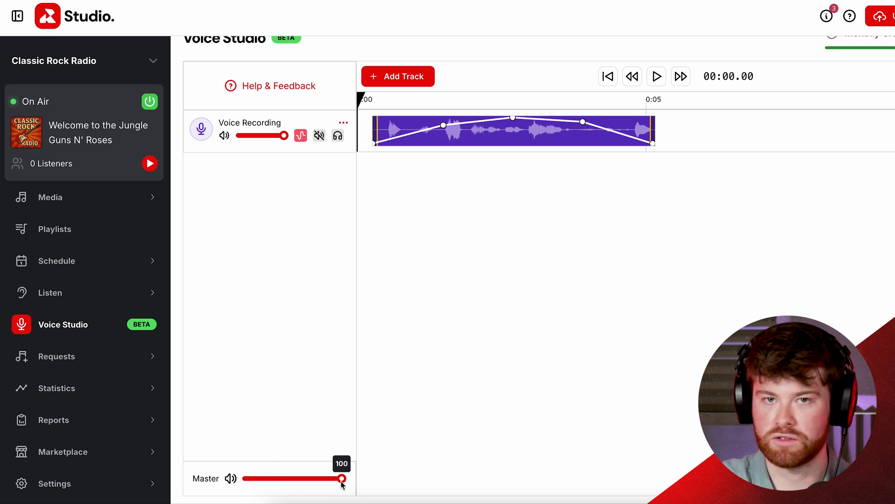
mouse_move(342, 484)
left_mouse_down()
mouse_move(274, 480)
mouse_move(346, 482)
left_mouse_up()
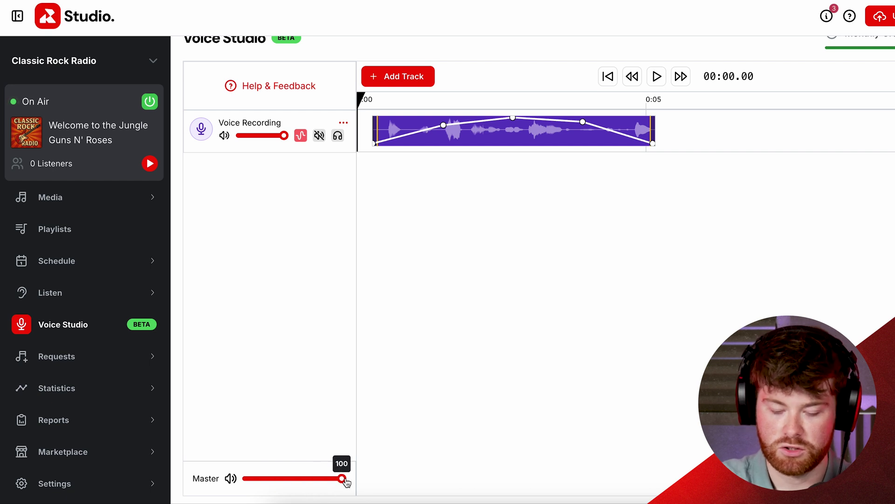
scroll(661, 426, "up", 1)
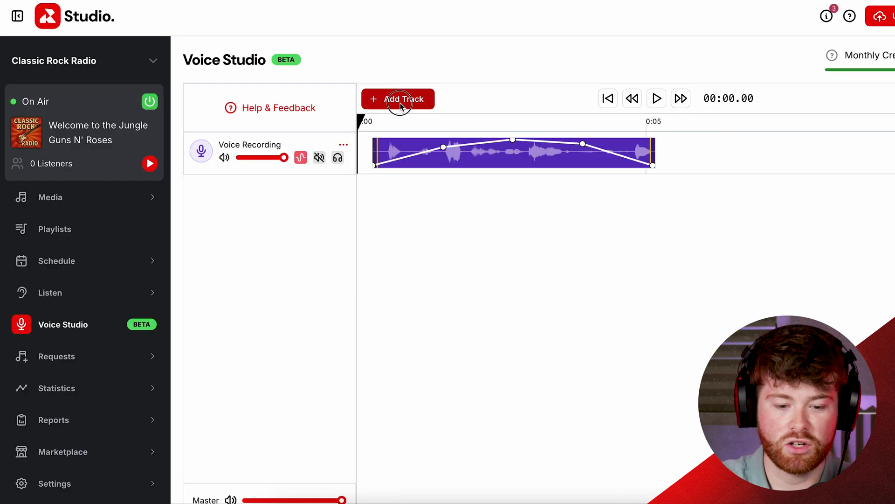
- Start a Generate AI Voice track and browse the list of available voices
left_click(400, 102)
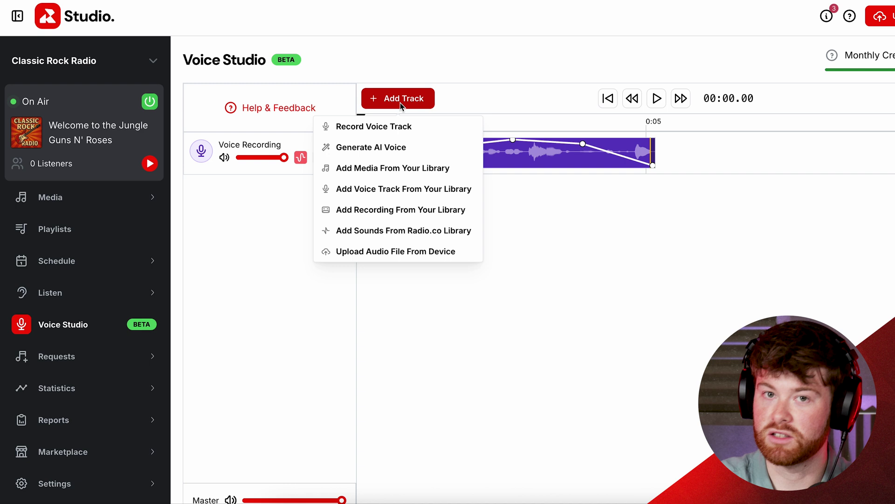
left_click(390, 148)
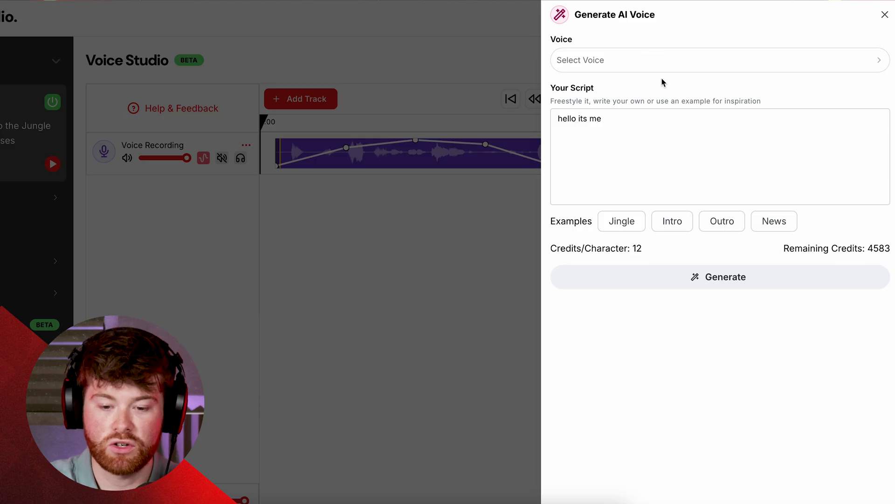
left_click(624, 65)
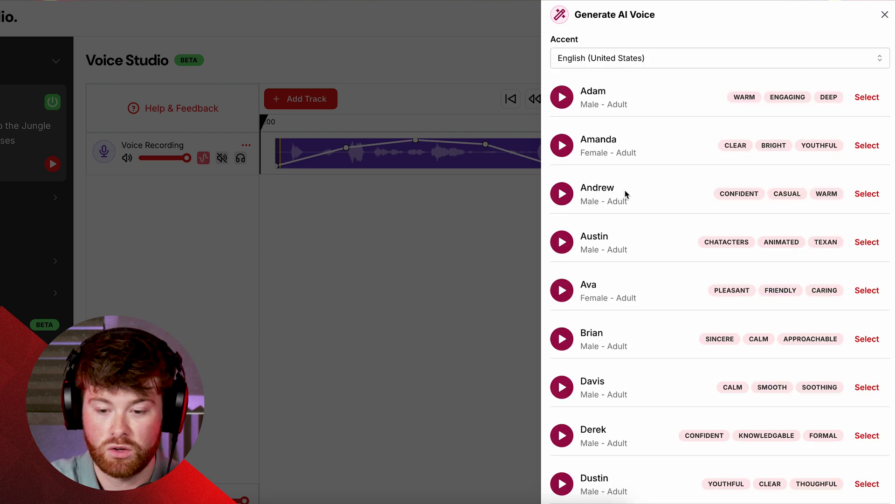
scroll(625, 194, "down", 4)
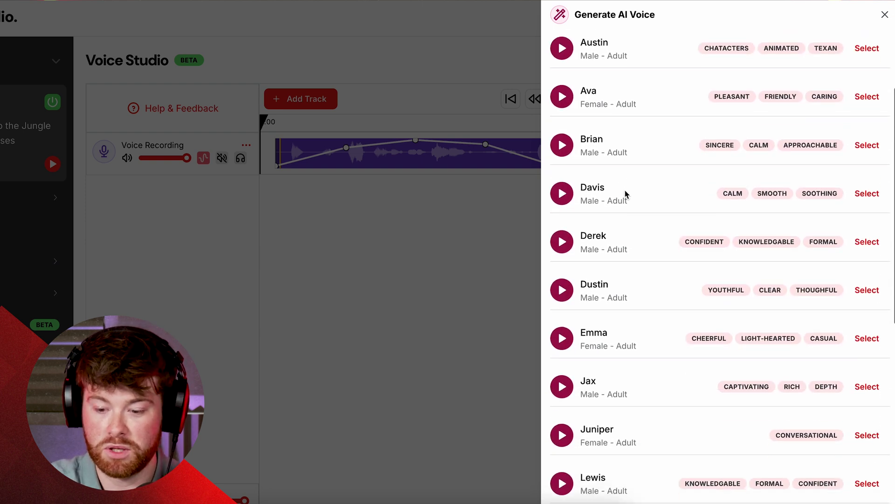
scroll(625, 194, "down", 3)
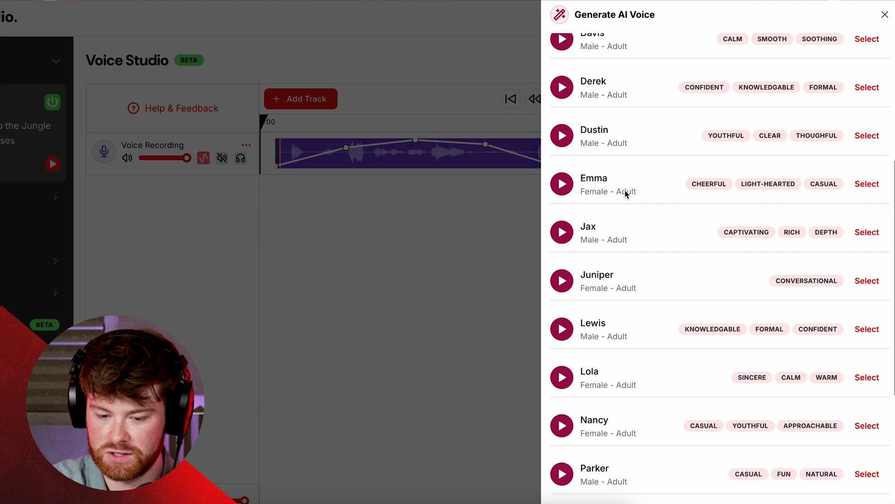
scroll(625, 189, "down", 2)
scroll(625, 194, "up", 9)
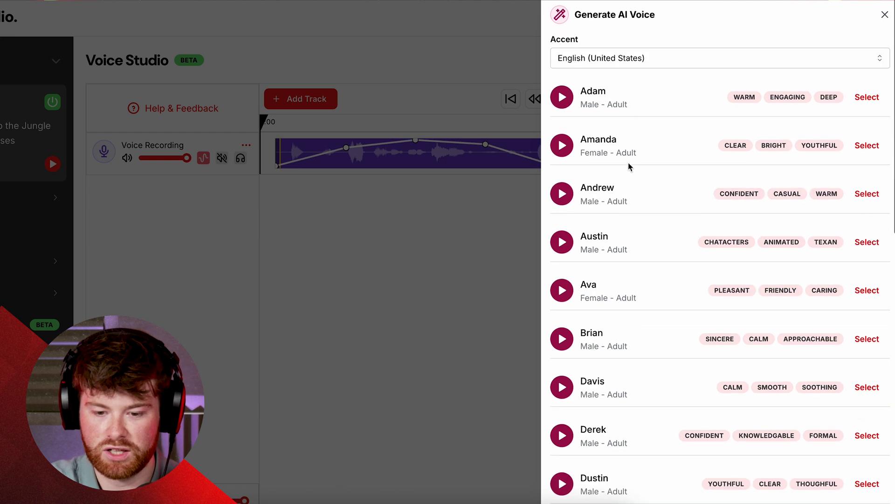
- Preview the Adam and Nancy voices, then select Nancy (English, United States)
left_click(564, 98)
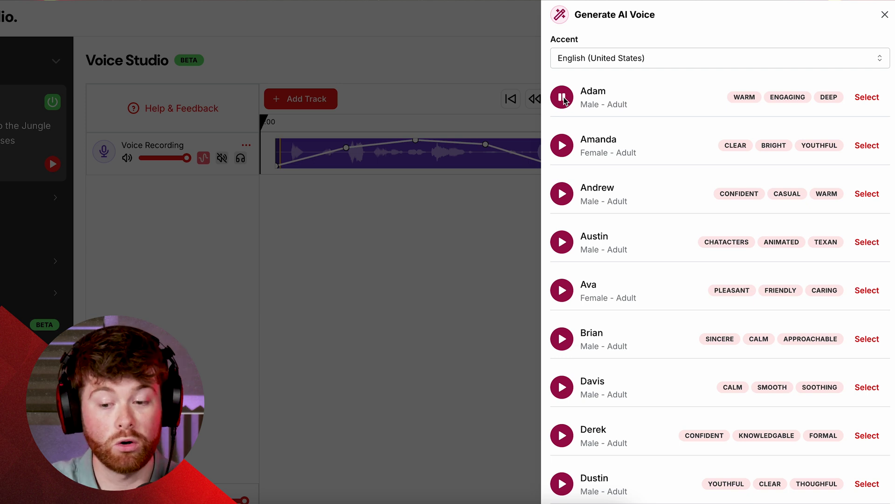
left_click(563, 99)
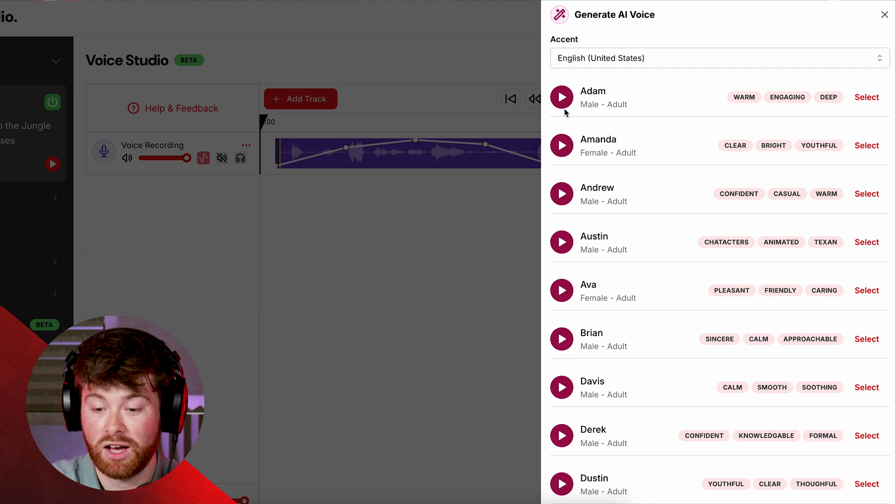
scroll(587, 170, "down", 1)
scroll(586, 170, "down", 8)
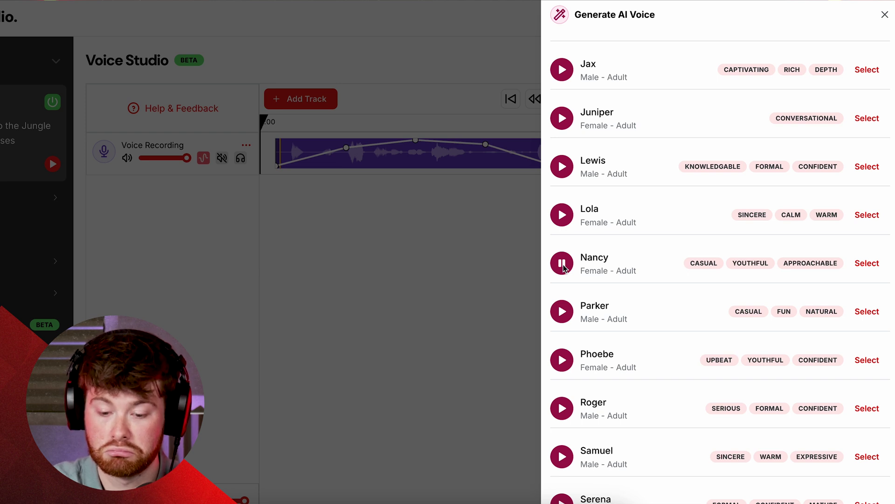
left_click(563, 264)
left_click(864, 267)
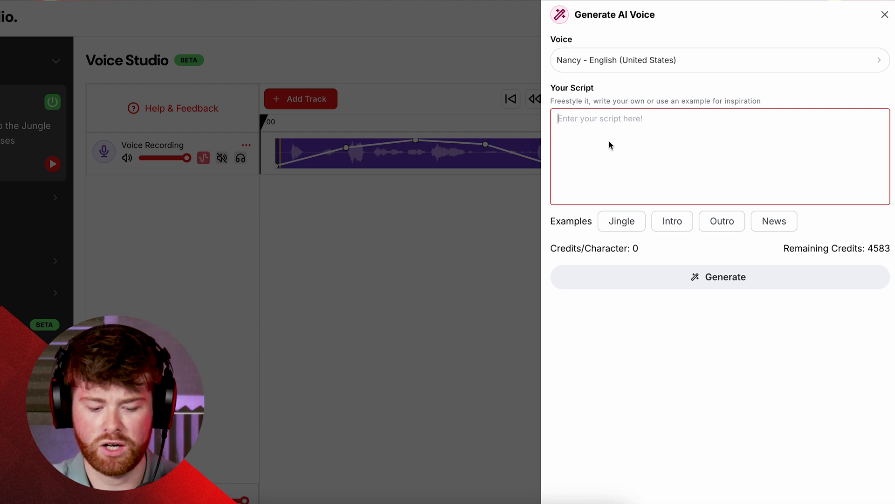
- Enter the script 'Hi. welcome back to th nee news/ It's me, your host, Nancy'
type("Hi. wel")
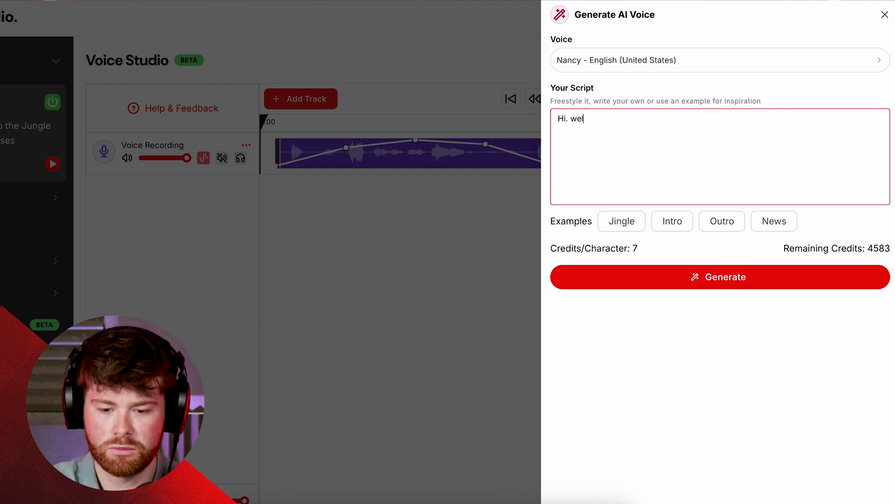
type("come back to t")
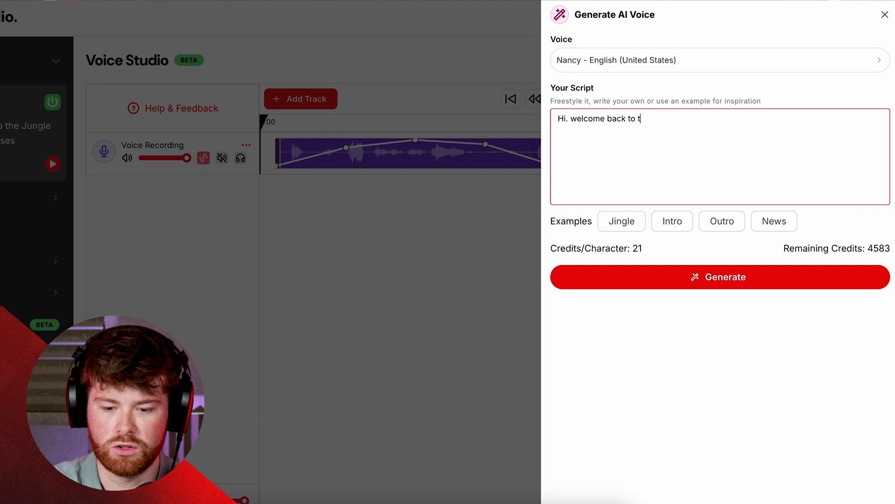
type("h nee news/ ")
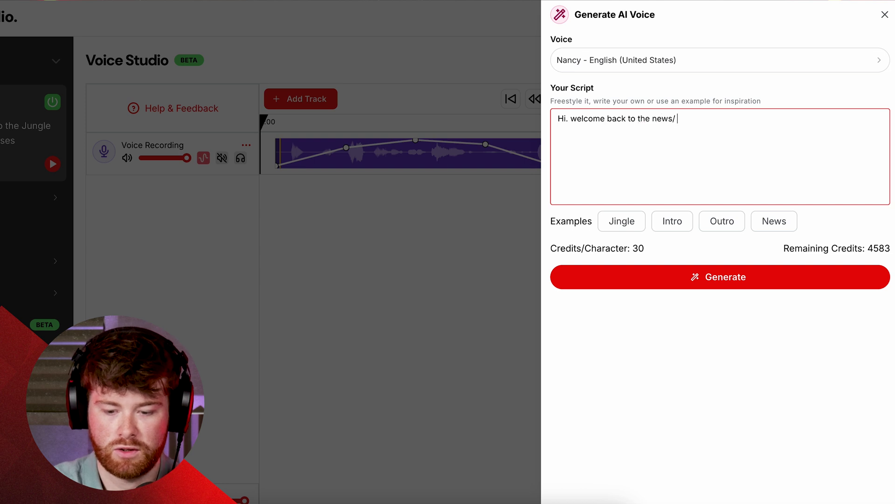
type(" It")
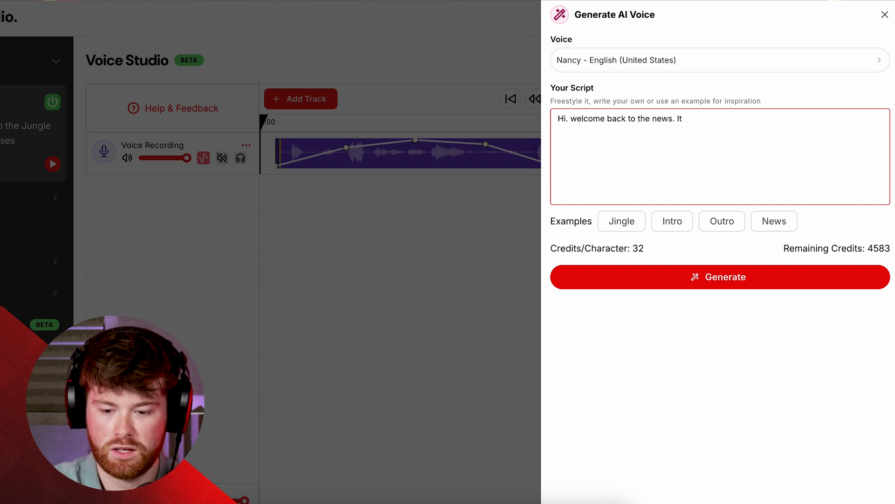
type("'s me, your")
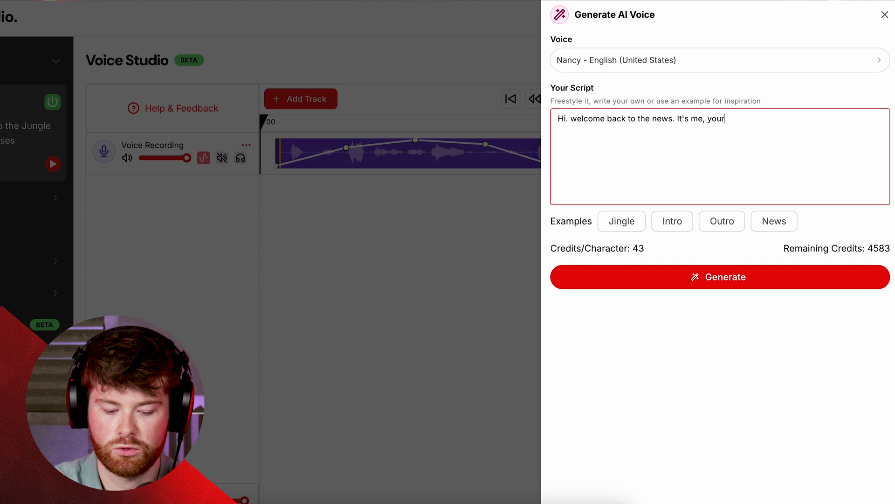
type(" host, Nancy!")
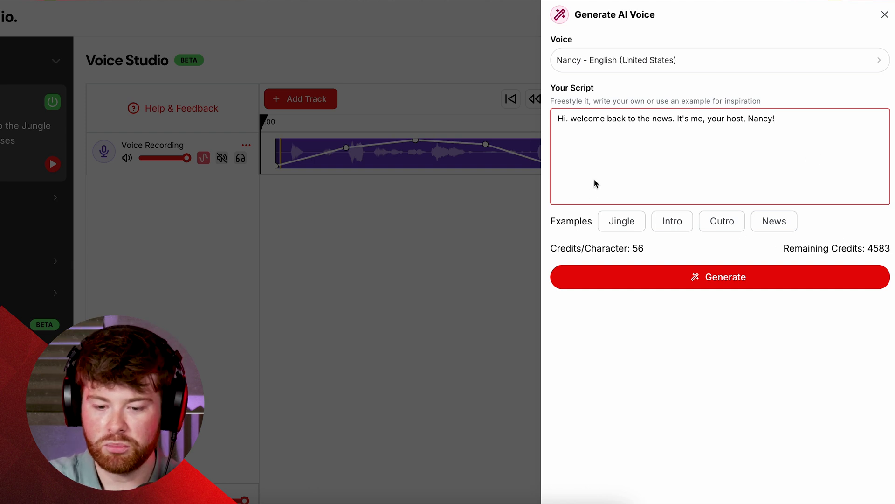
- Generate the Nancy voice from the script and play its 4-second preview
left_click(732, 282)
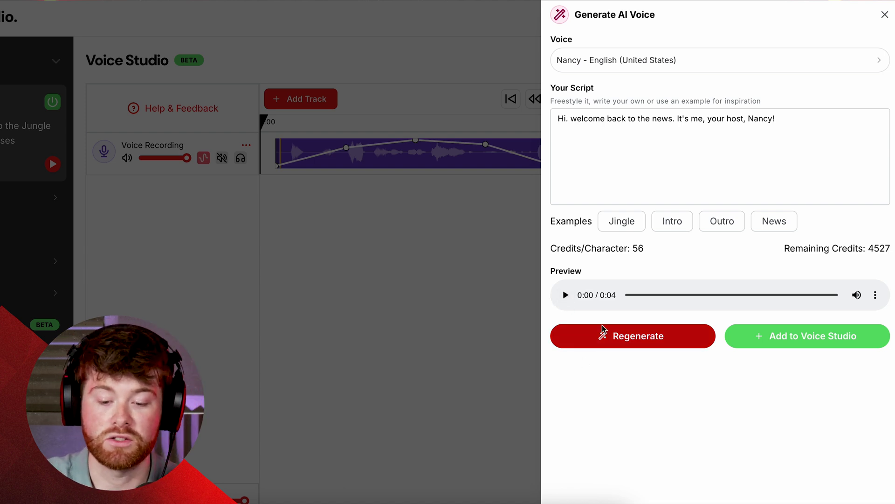
left_click(567, 295)
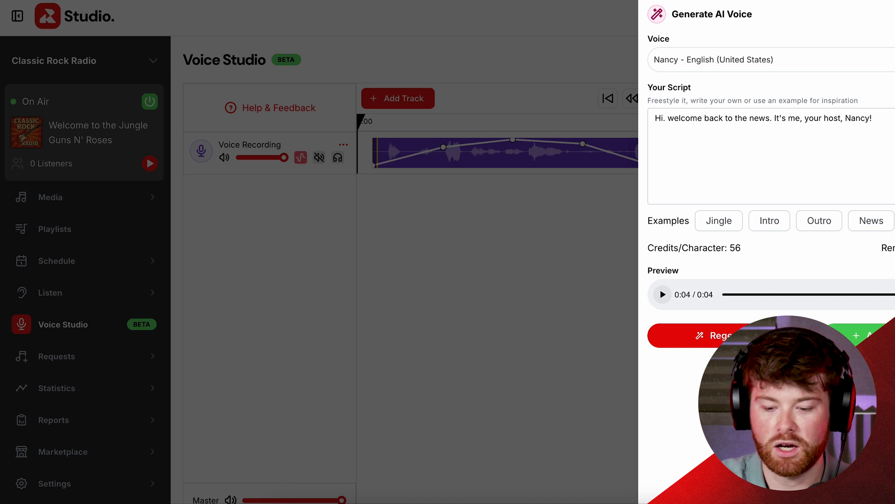
- Add the Nancy voice at 0:00, move the recording after it, and fade the AI clip in
left_click(834, 335)
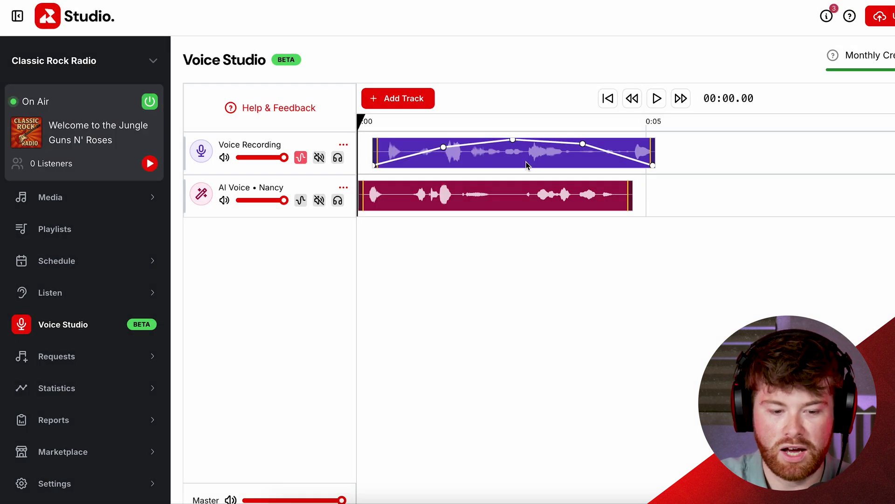
left_click_drag(554, 161, 772, 162)
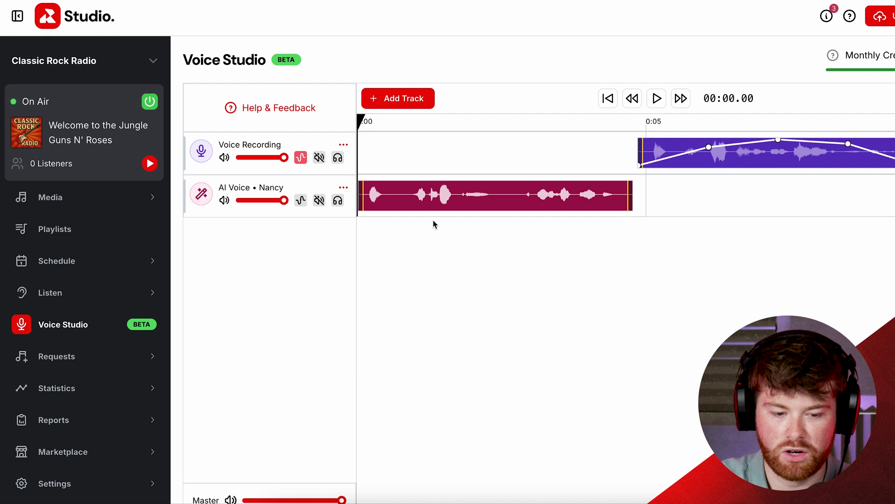
left_click(301, 200)
left_click_drag(426, 182, 404, 193)
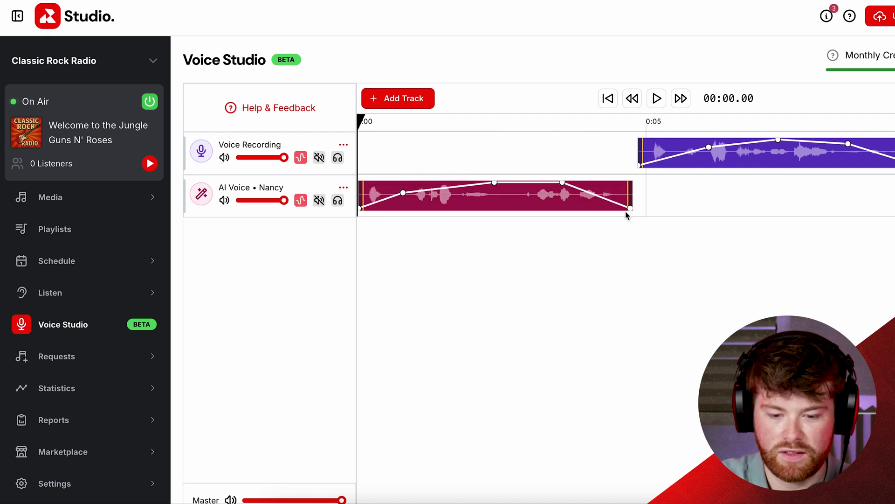
left_click_drag(631, 208, 631, 182)
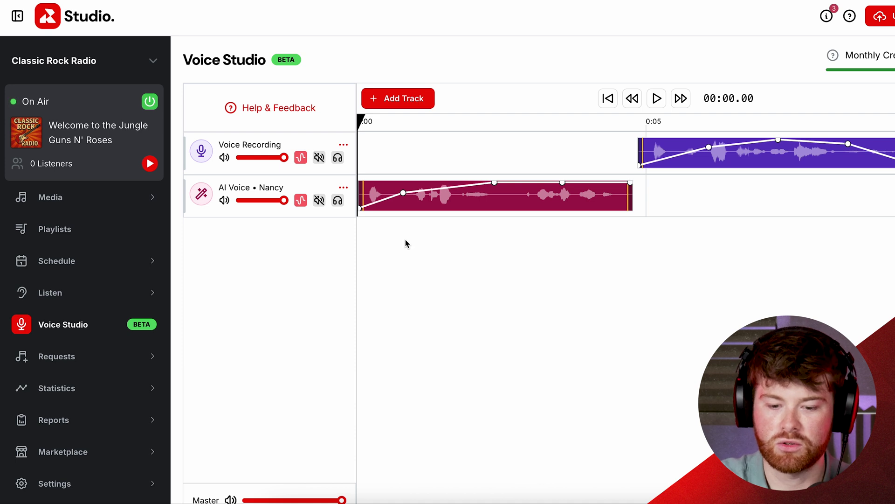
- Turn off the Voice Recording volume envelope and play back the mix
left_click(301, 159)
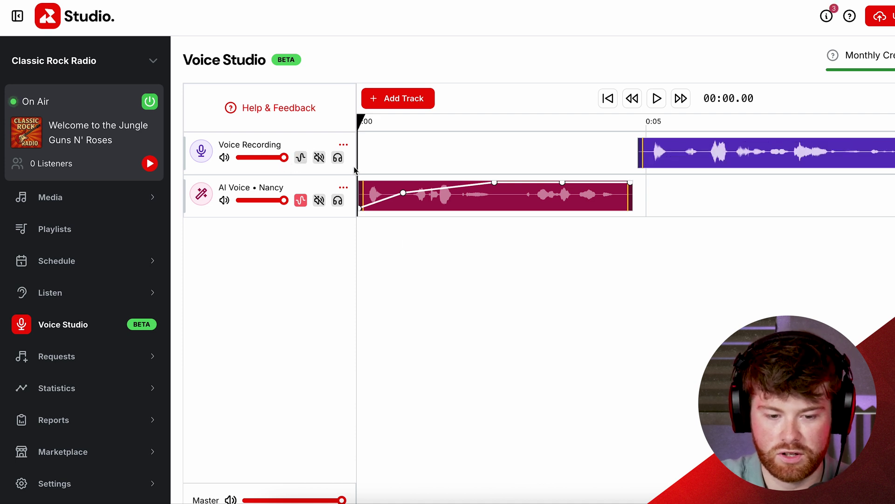
key("space")
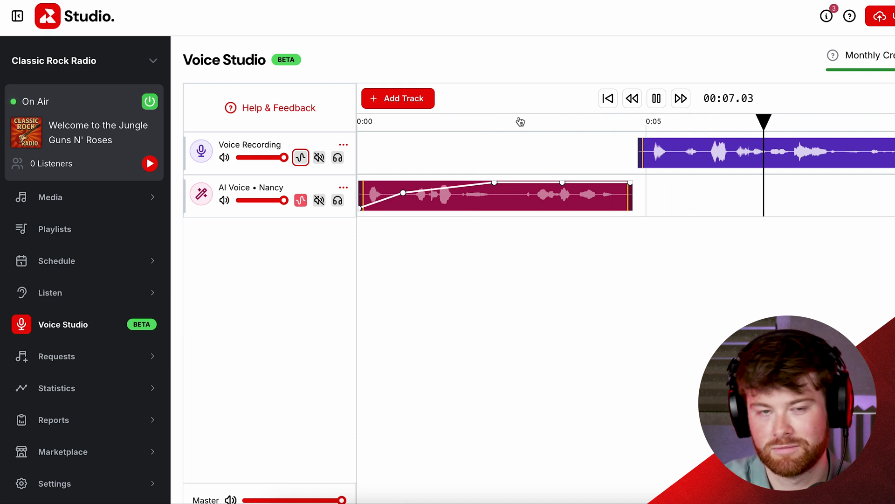
key("space")
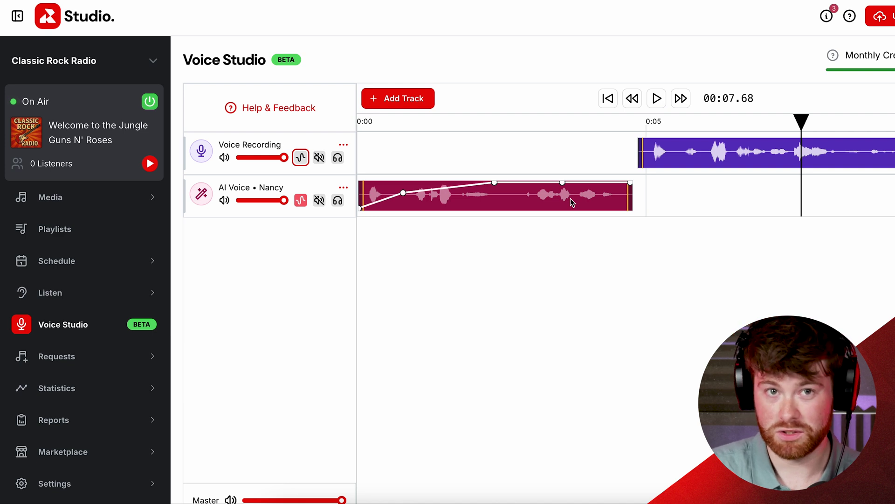
- Add Iggy Pop's 'Lust For Life' from the library at 0:00 with volume about 10
left_click(397, 98)
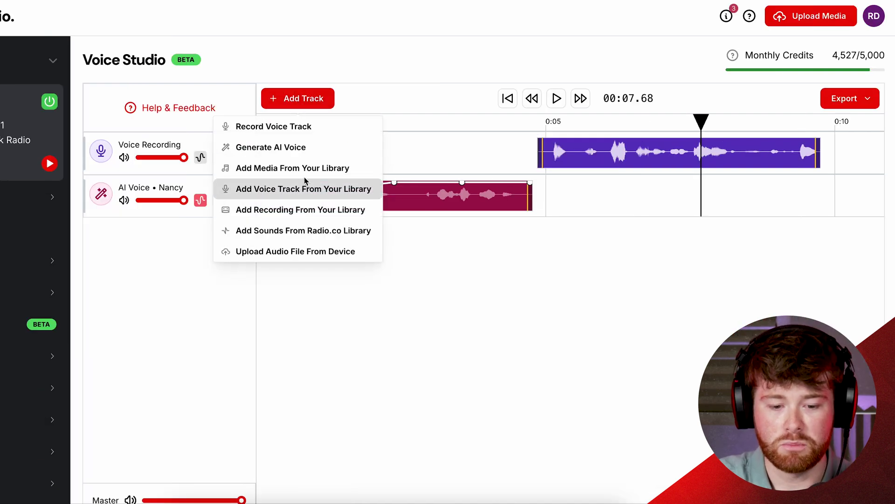
left_click(305, 182)
scroll(694, 353, "down", 1)
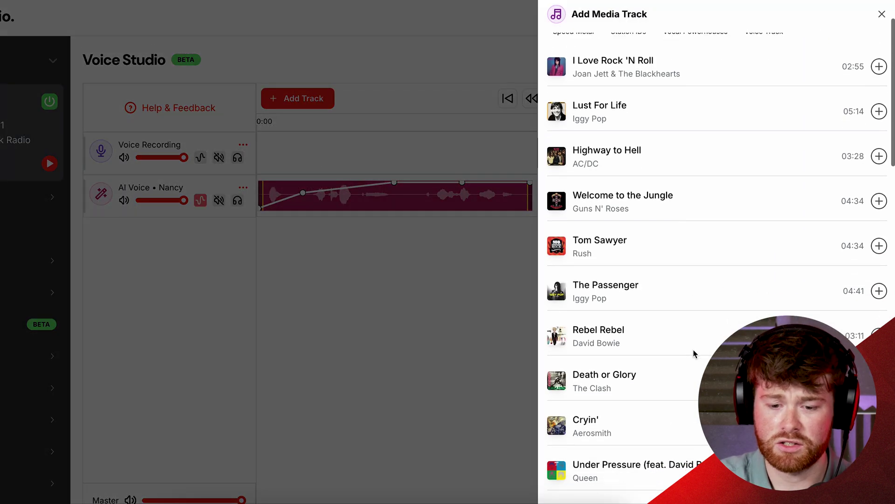
scroll(693, 353, "down", 3)
scroll(693, 353, "up", 5)
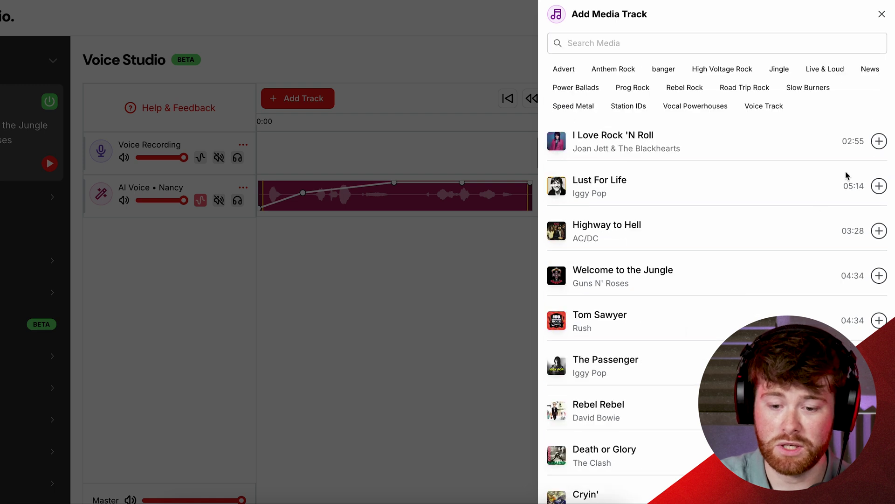
scroll(789, 247, "down", 1)
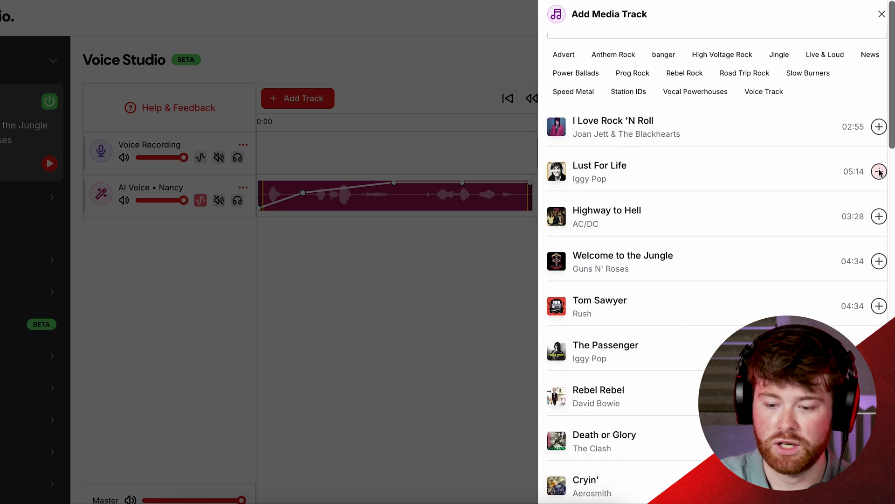
left_click(879, 172)
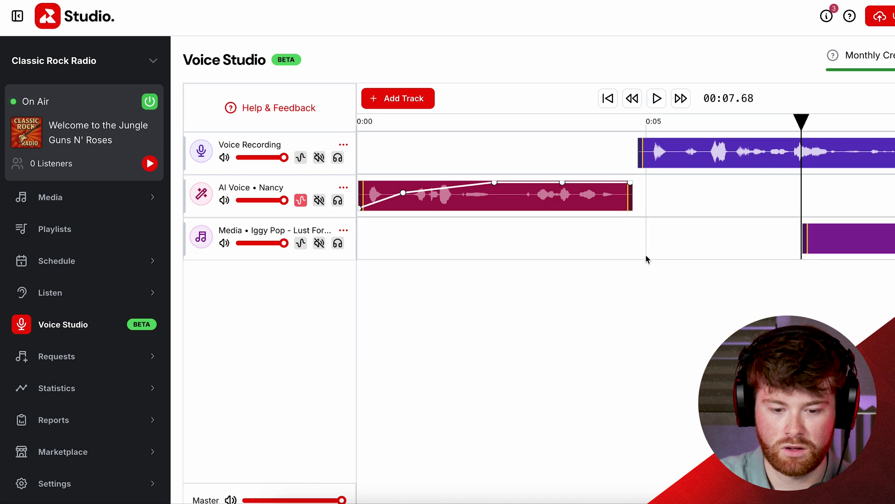
left_click_drag(882, 252, 413, 246)
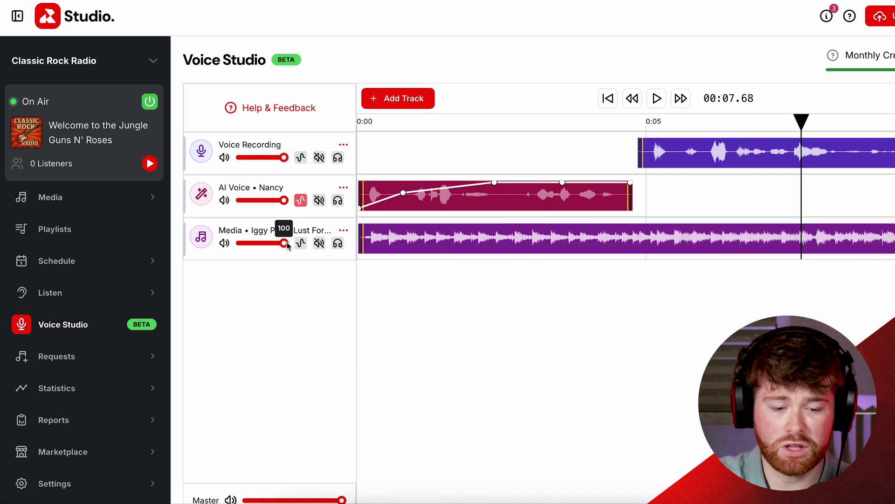
left_click_drag(284, 243, 247, 243)
left_click(608, 98)
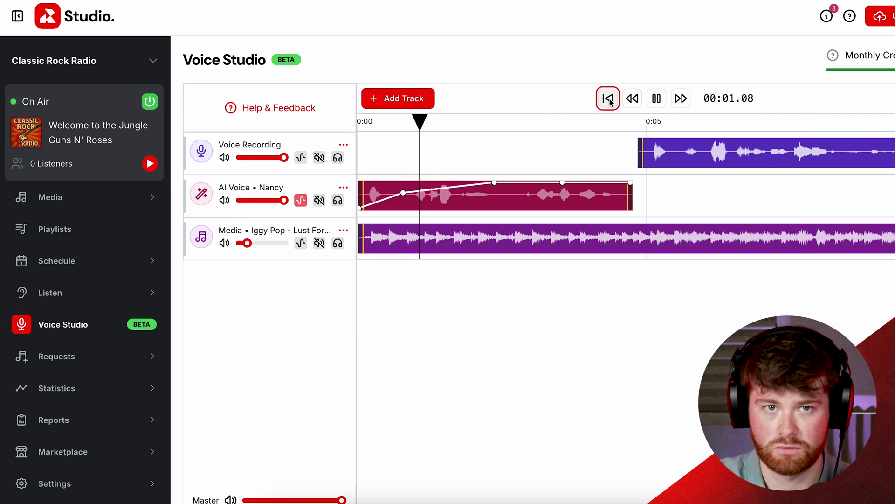
- Add the 'Local News' voice track from the library and play back the mix
key("space")
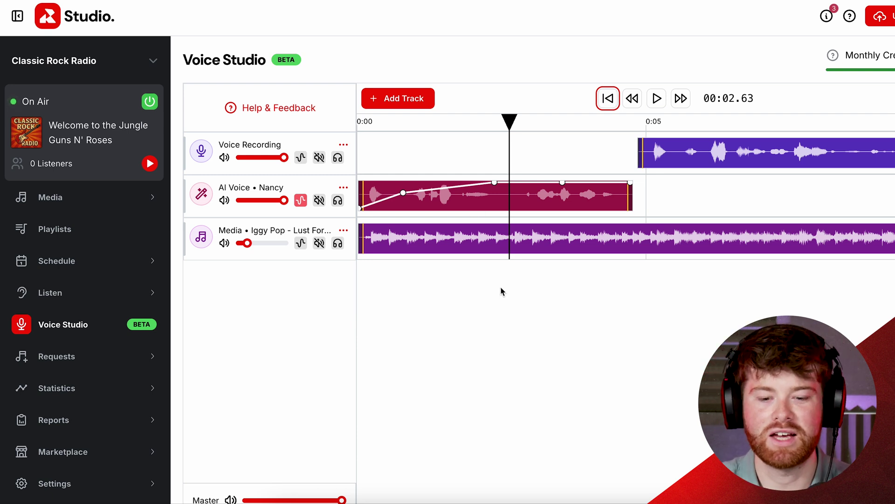
left_click(400, 98)
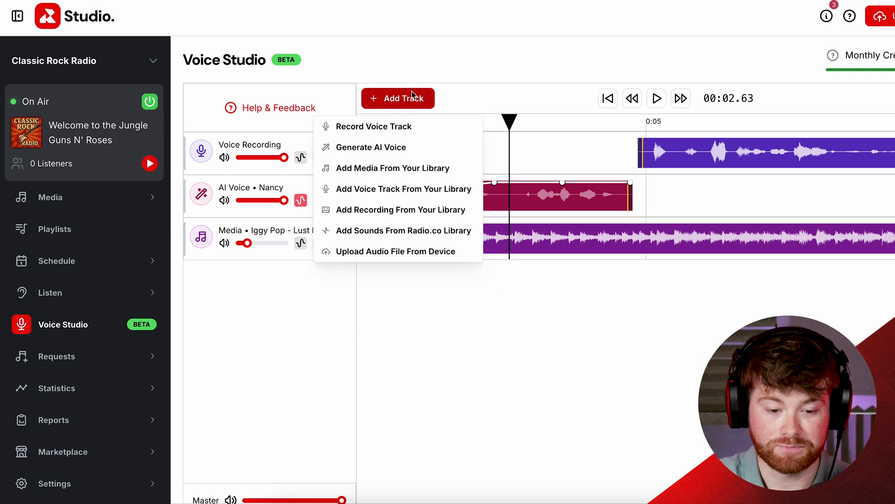
left_click(446, 192)
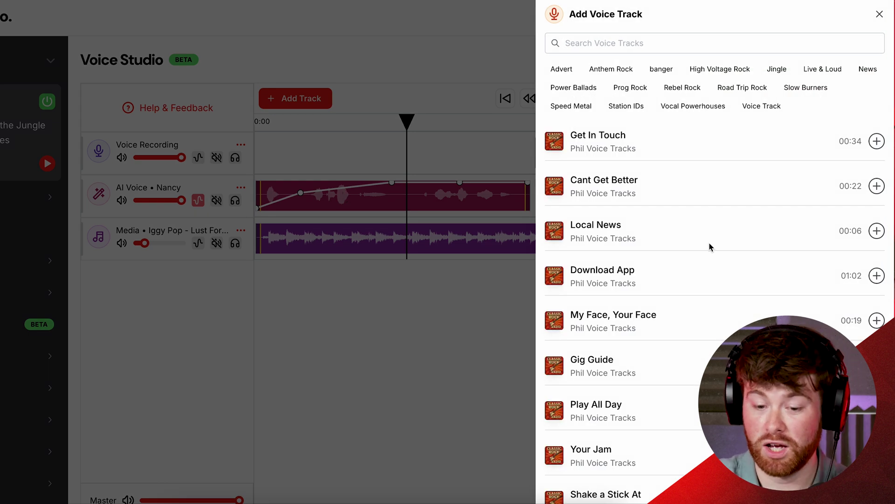
scroll(709, 246, "down", 1)
left_click(877, 206)
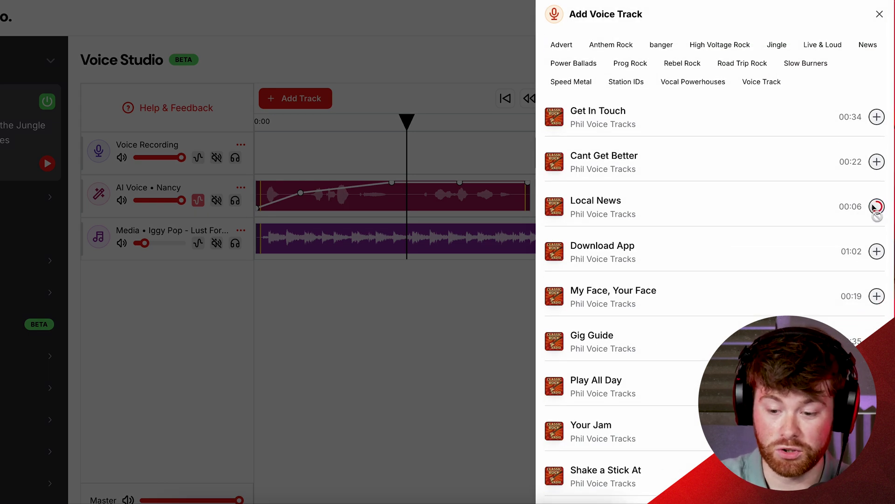
key("space")
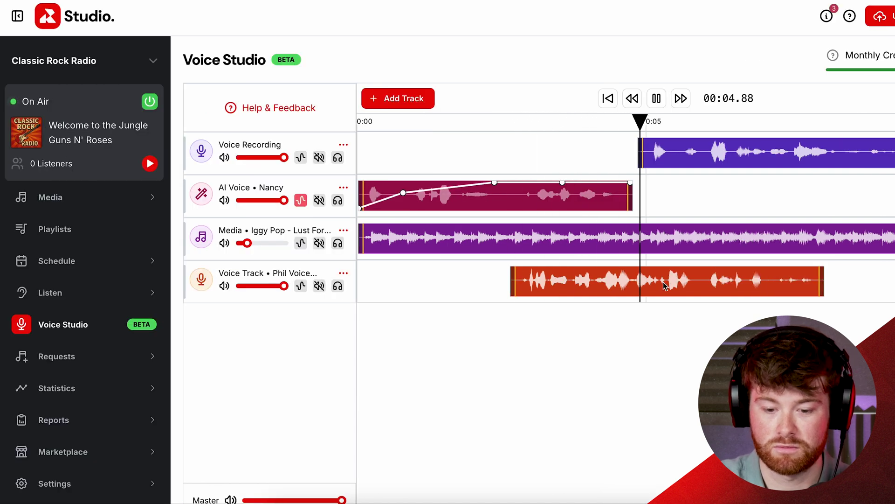
key("space")
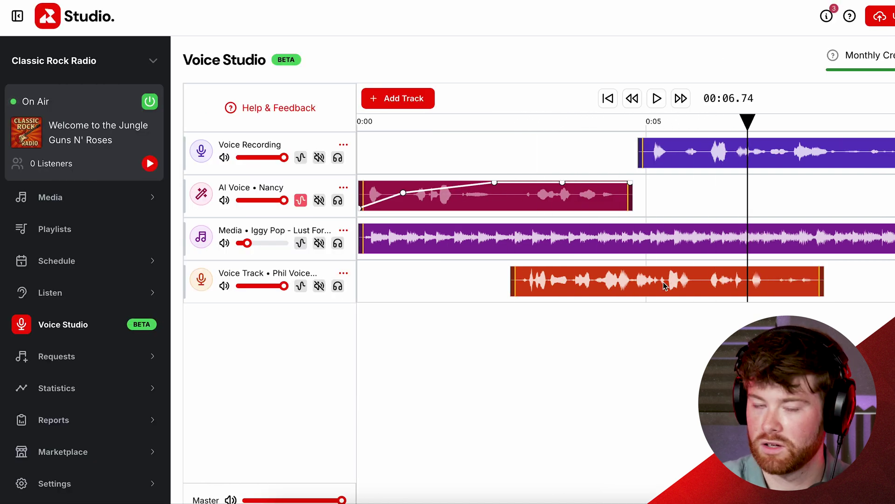
- Look through the saved recordings library, then filter the Radio.co sound library to Bass sounds
left_click(412, 102)
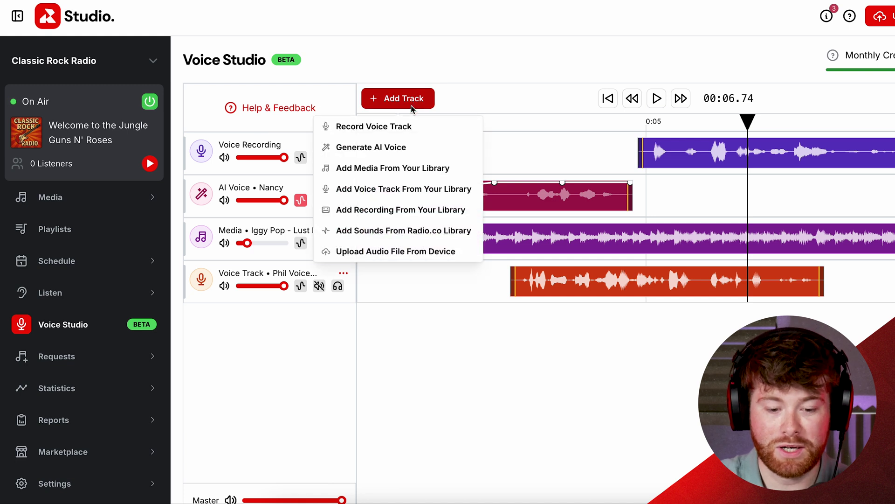
left_click(408, 211)
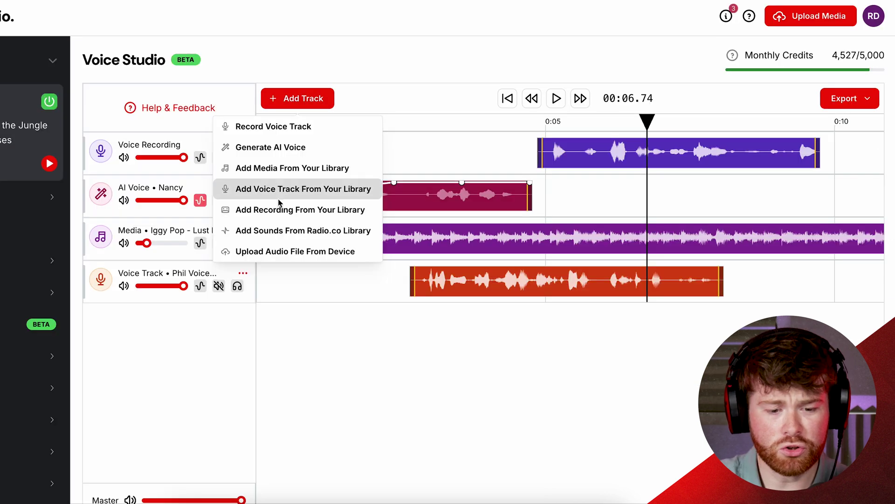
left_click(279, 232)
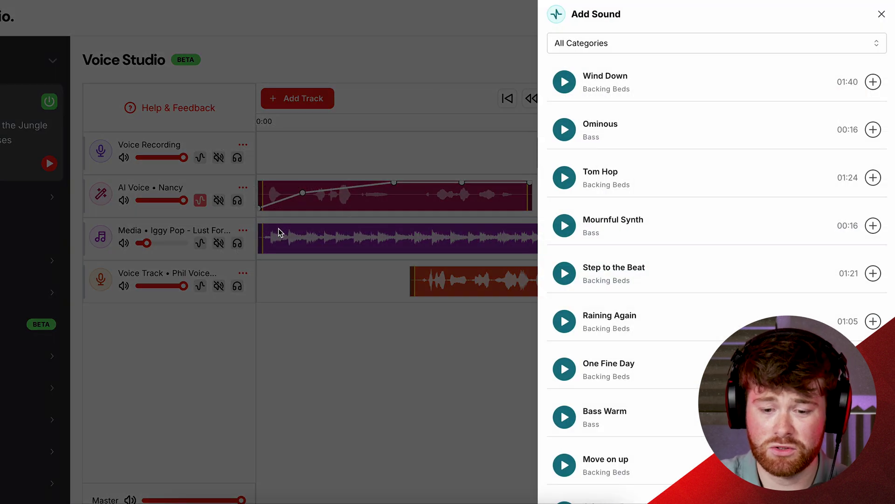
scroll(667, 394, "down", 10)
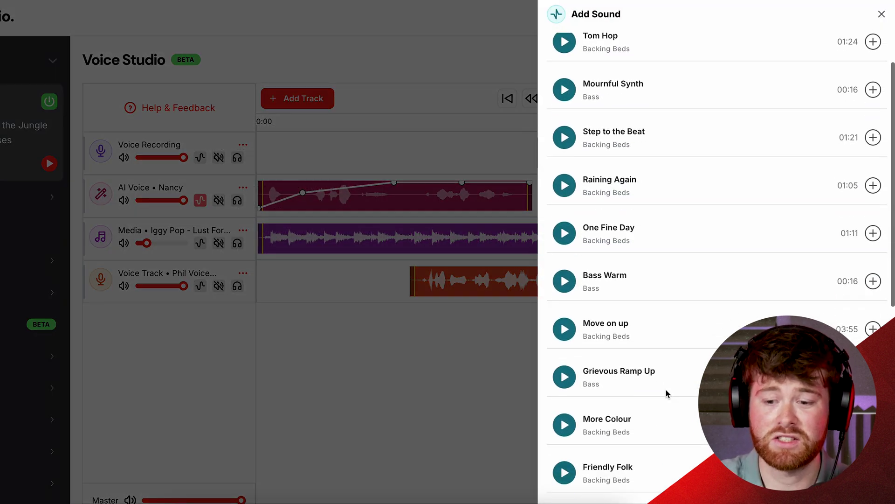
scroll(668, 393, "up", 7)
scroll(667, 393, "up", 4)
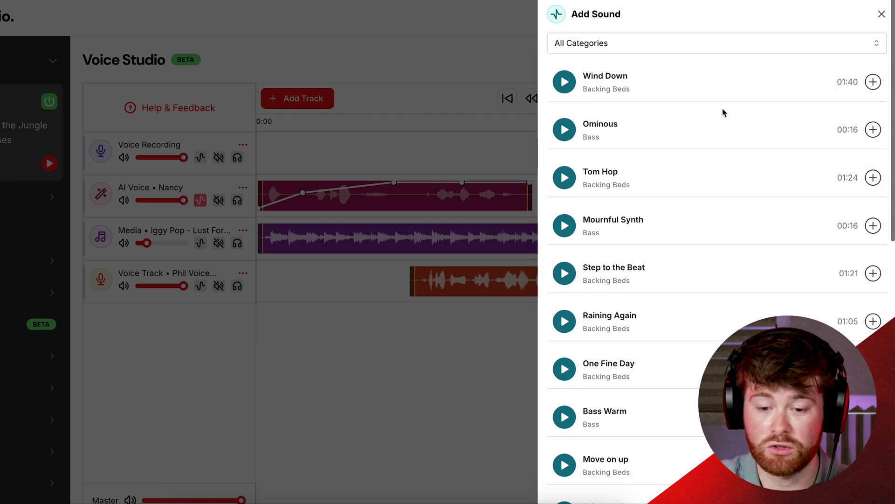
left_click(681, 45)
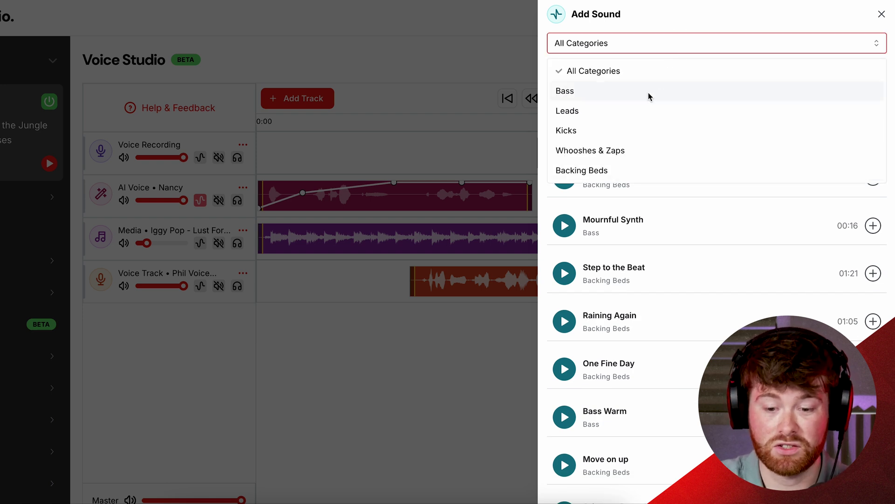
left_click(564, 90)
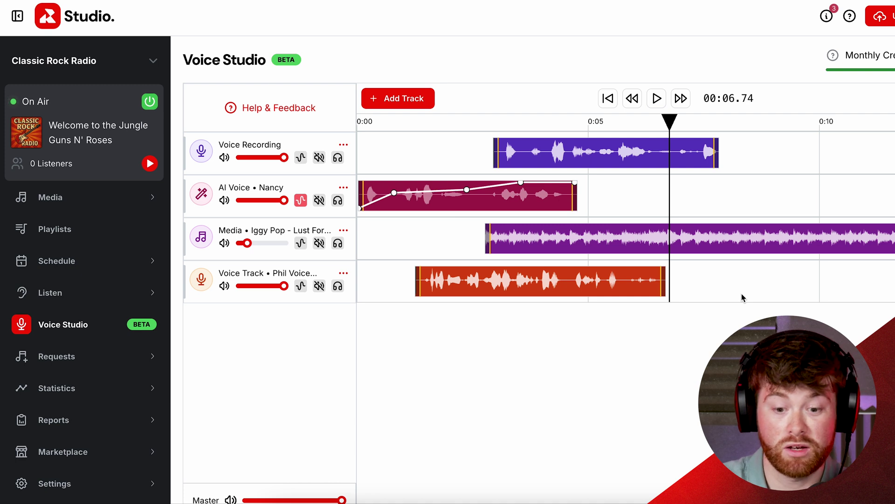
- Shift the voice recording to about 0:05, push the music bed later, and re-enable its volume envelope
left_click_drag(620, 150, 710, 150)
mouse_move(519, 200)
left_mouse_down()
mouse_move(604, 201)
mouse_move(520, 200)
left_mouse_up()
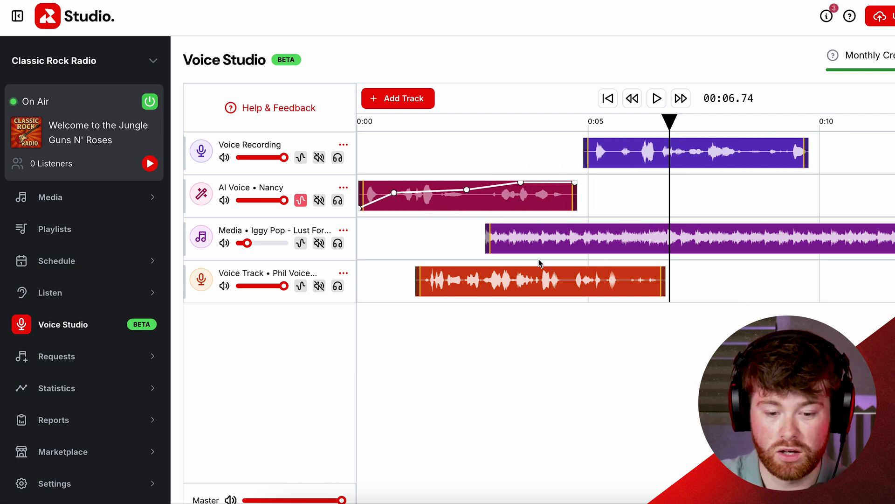
left_click_drag(571, 236, 600, 231)
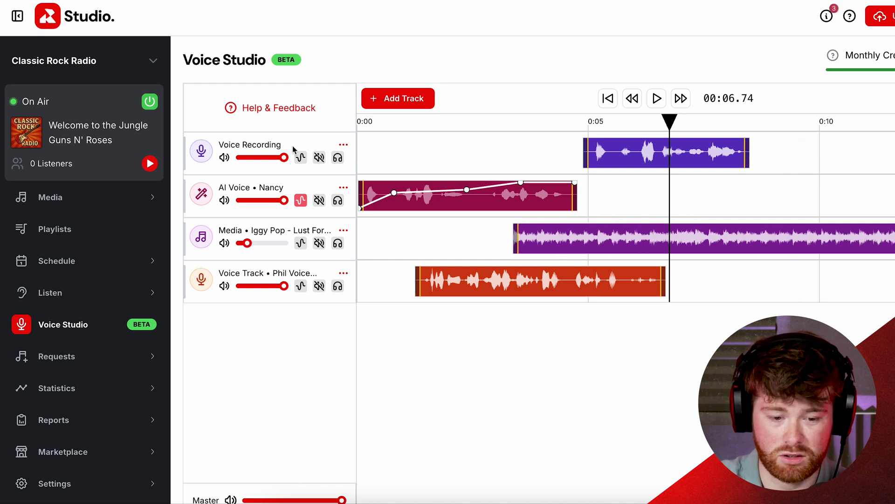
left_click(300, 158)
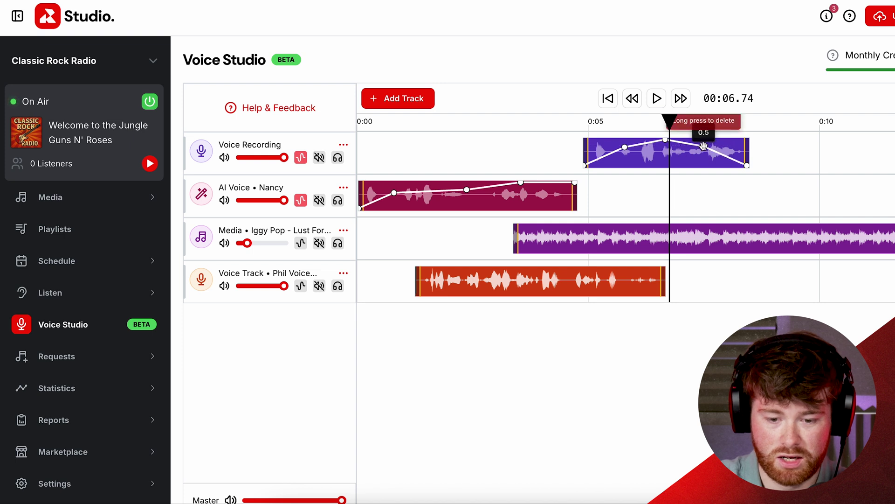